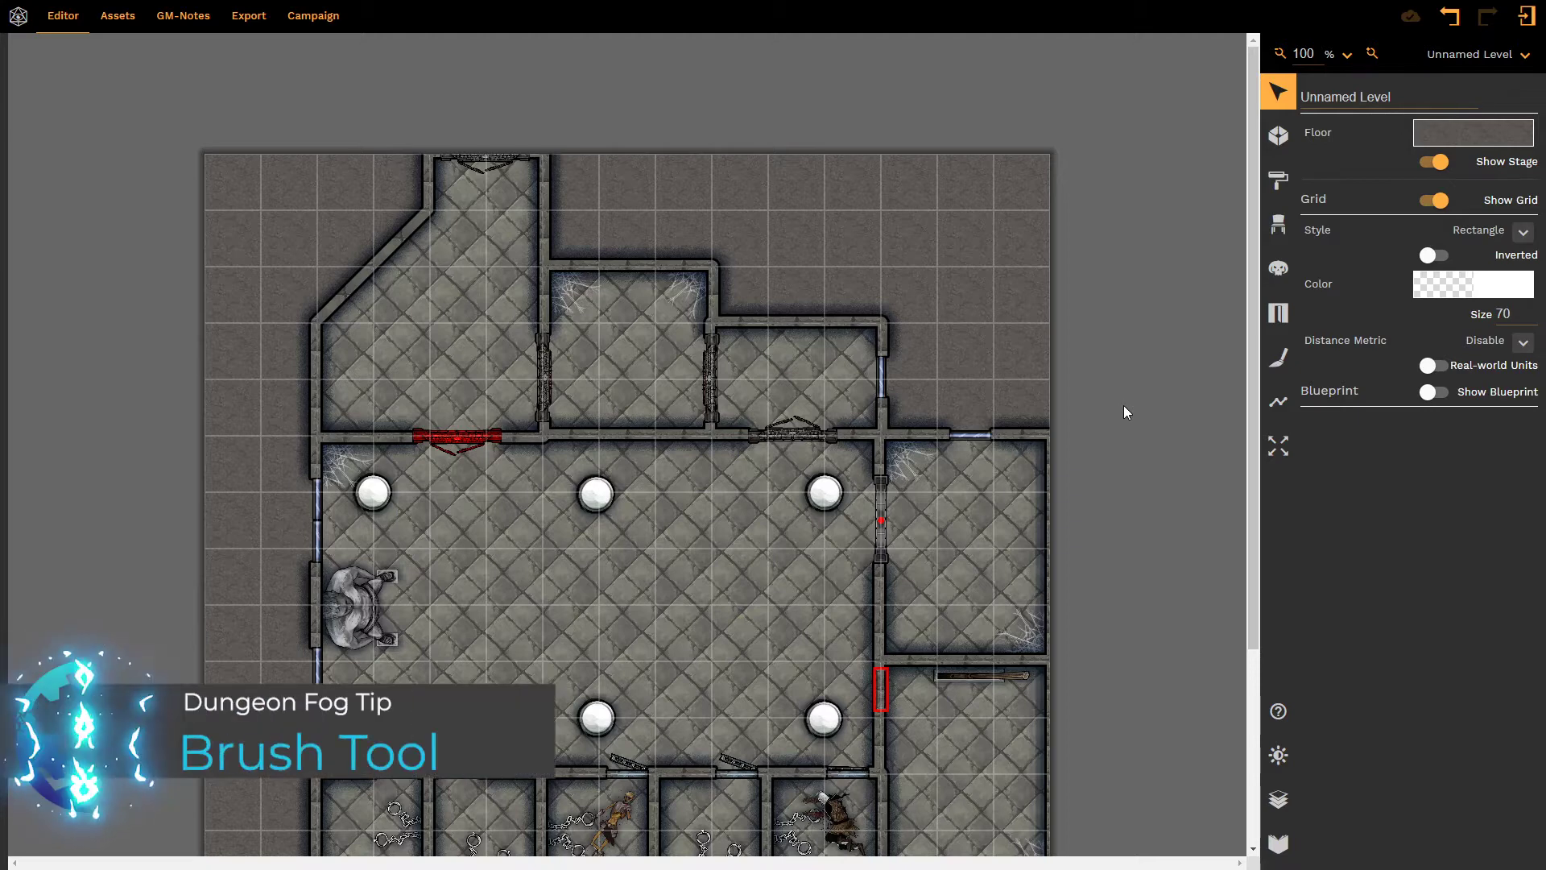
- Activate the Brush tool from the right toolbar
left_click(1280, 359)
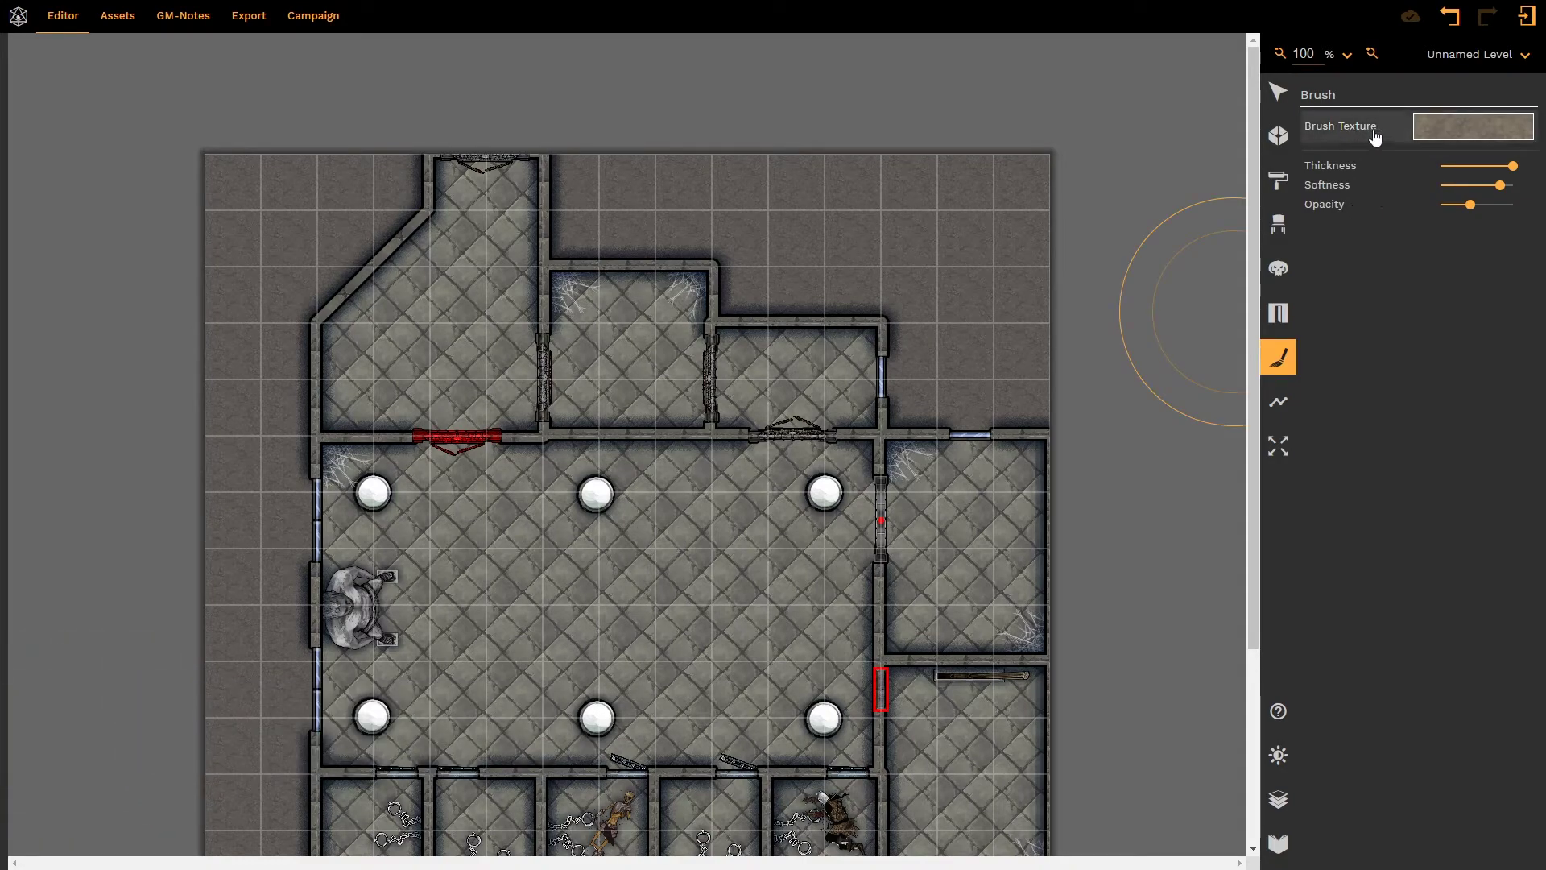
- Choose the Dirt texture from the Ground collection as the brush texture
left_click(1455, 133)
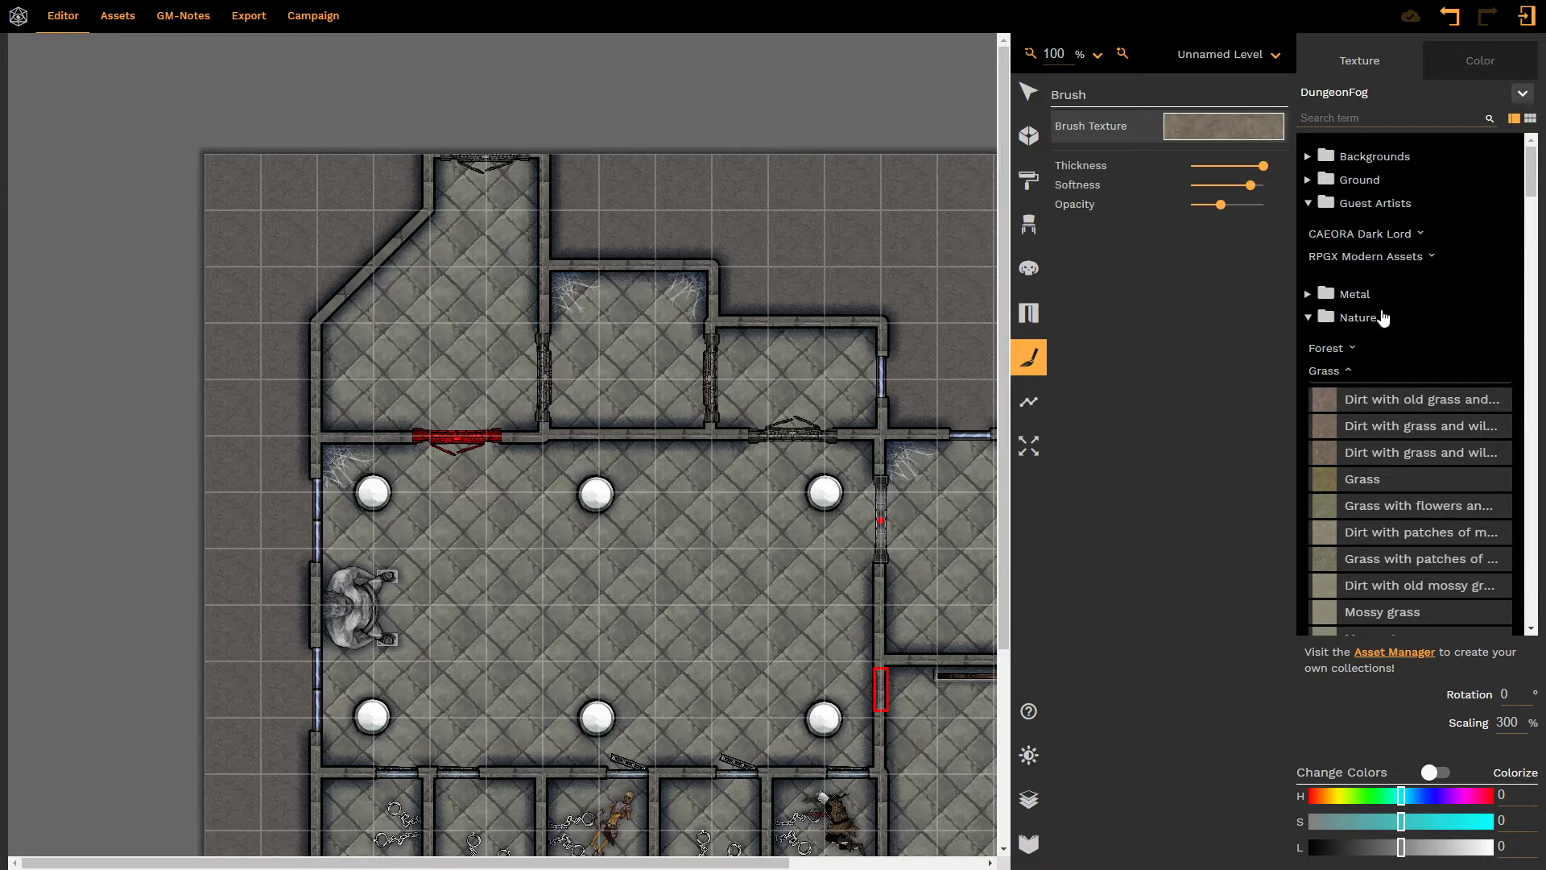
left_click(1360, 180)
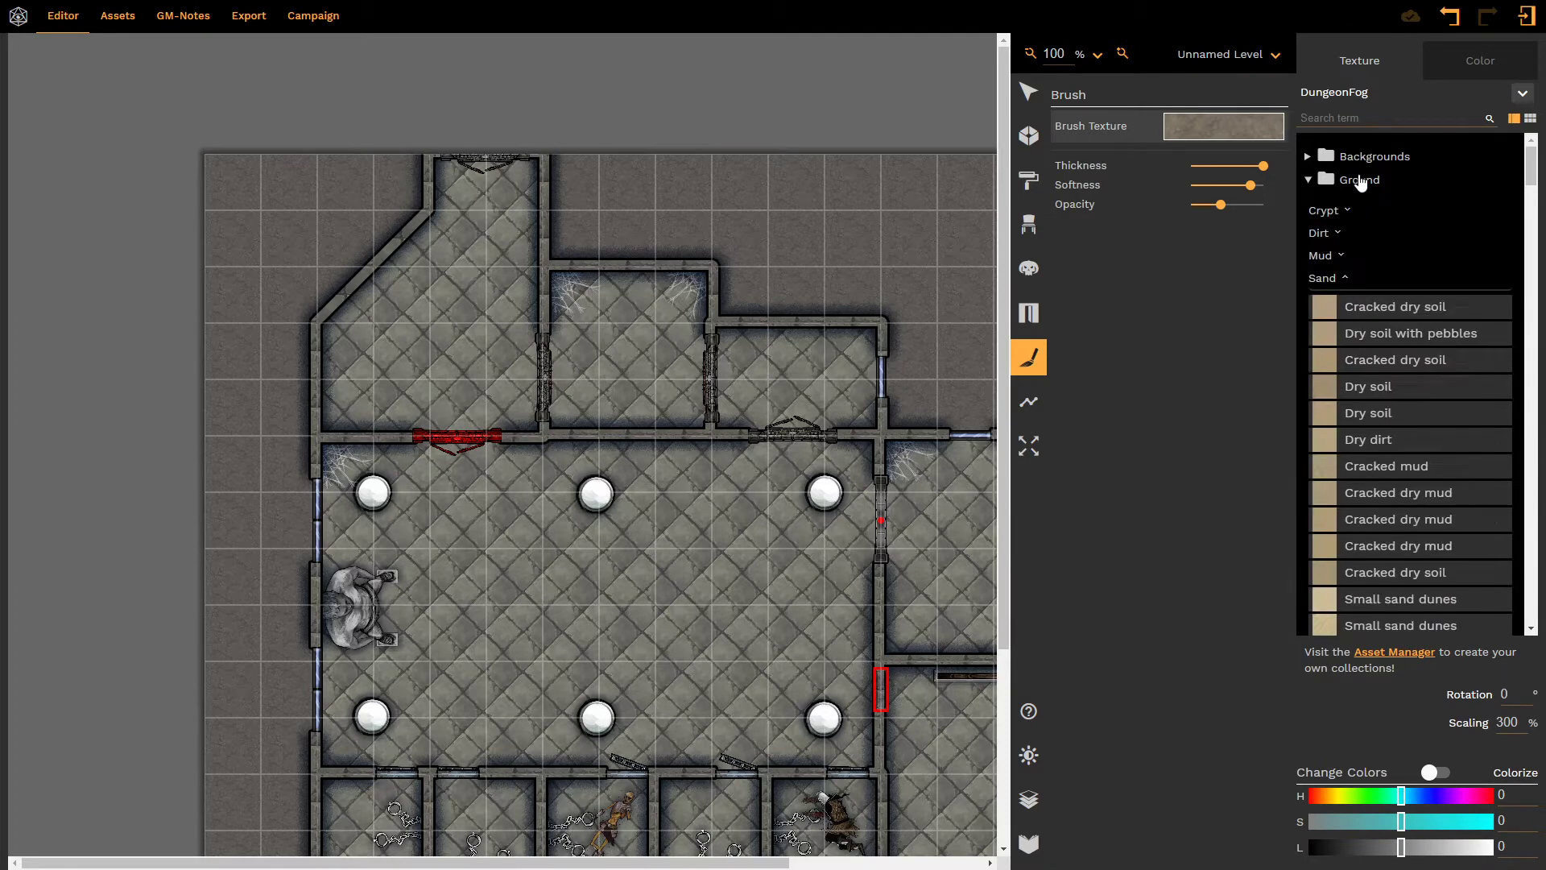
left_click(1333, 233)
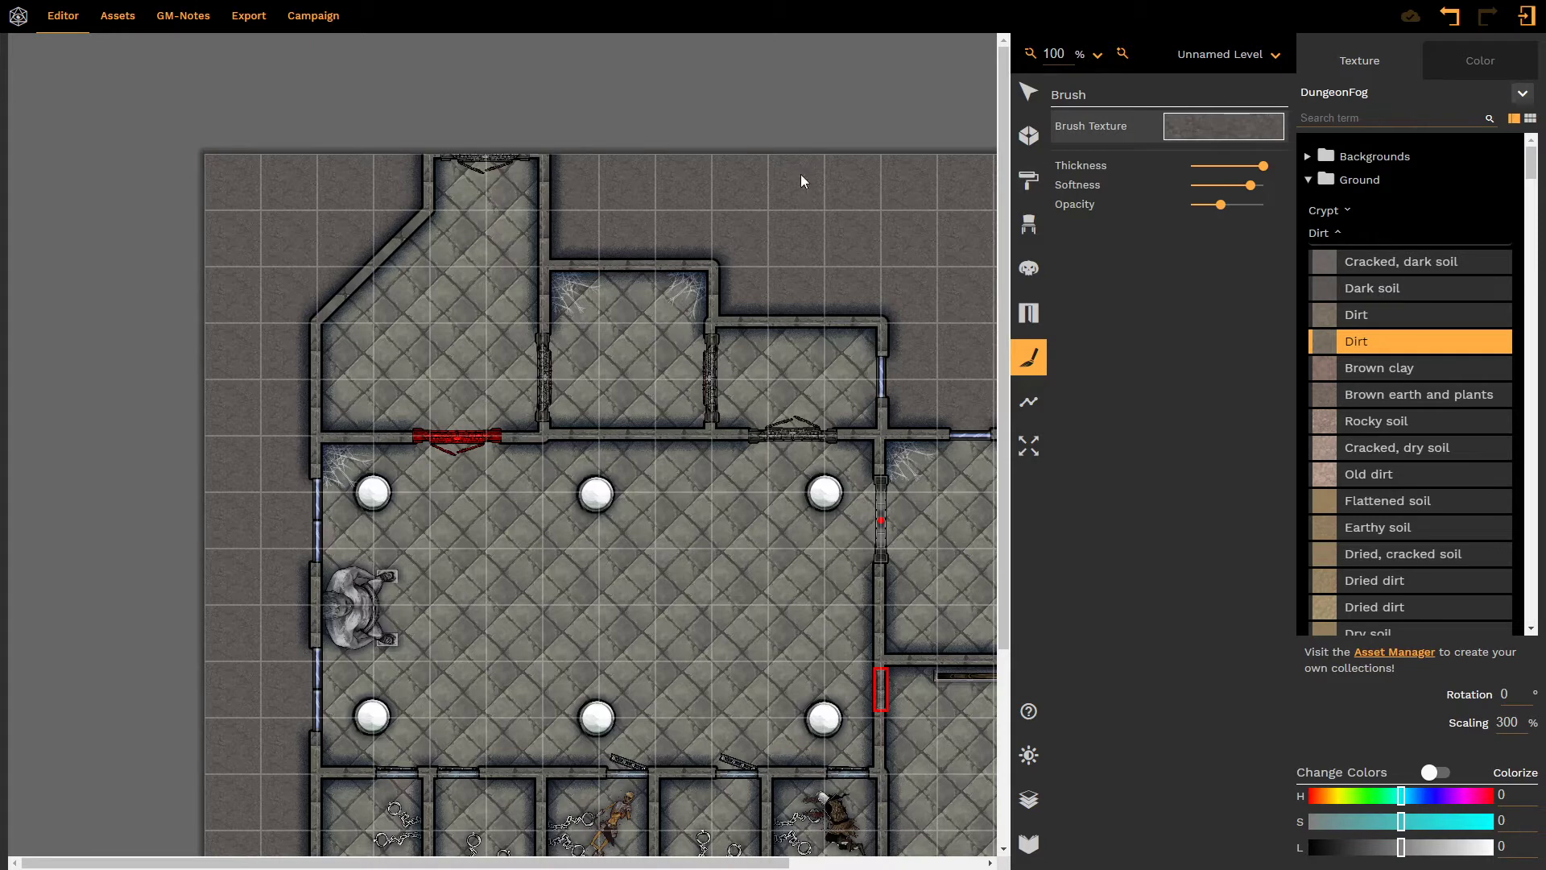
- Make the Dirt brush thinner with maximum softness and paint a stroke across the pillared hall floor
left_click(1206, 136)
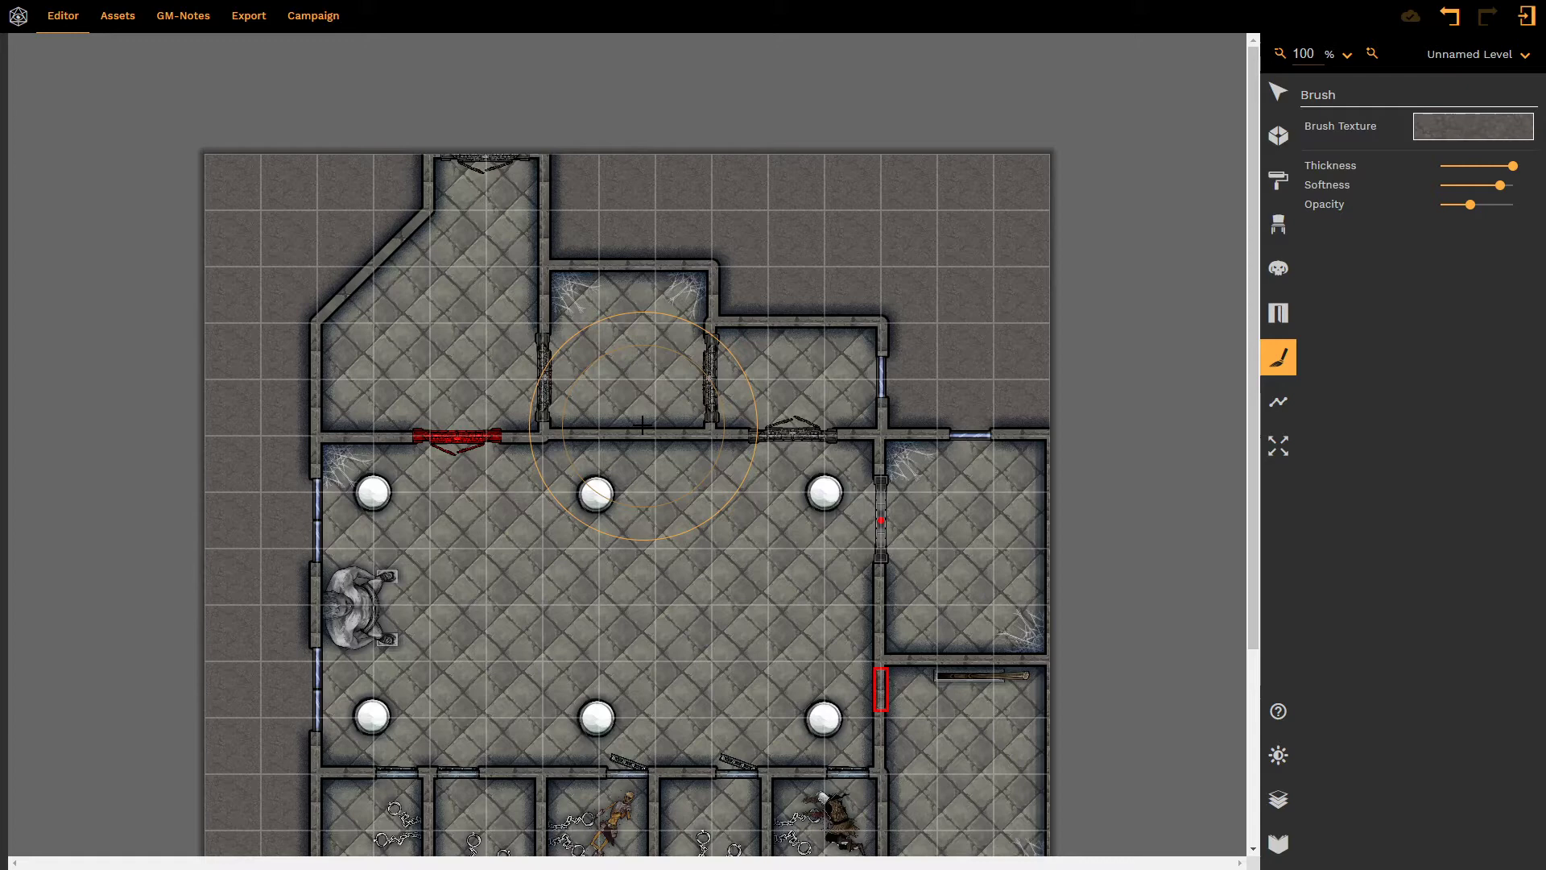
left_click(1476, 167)
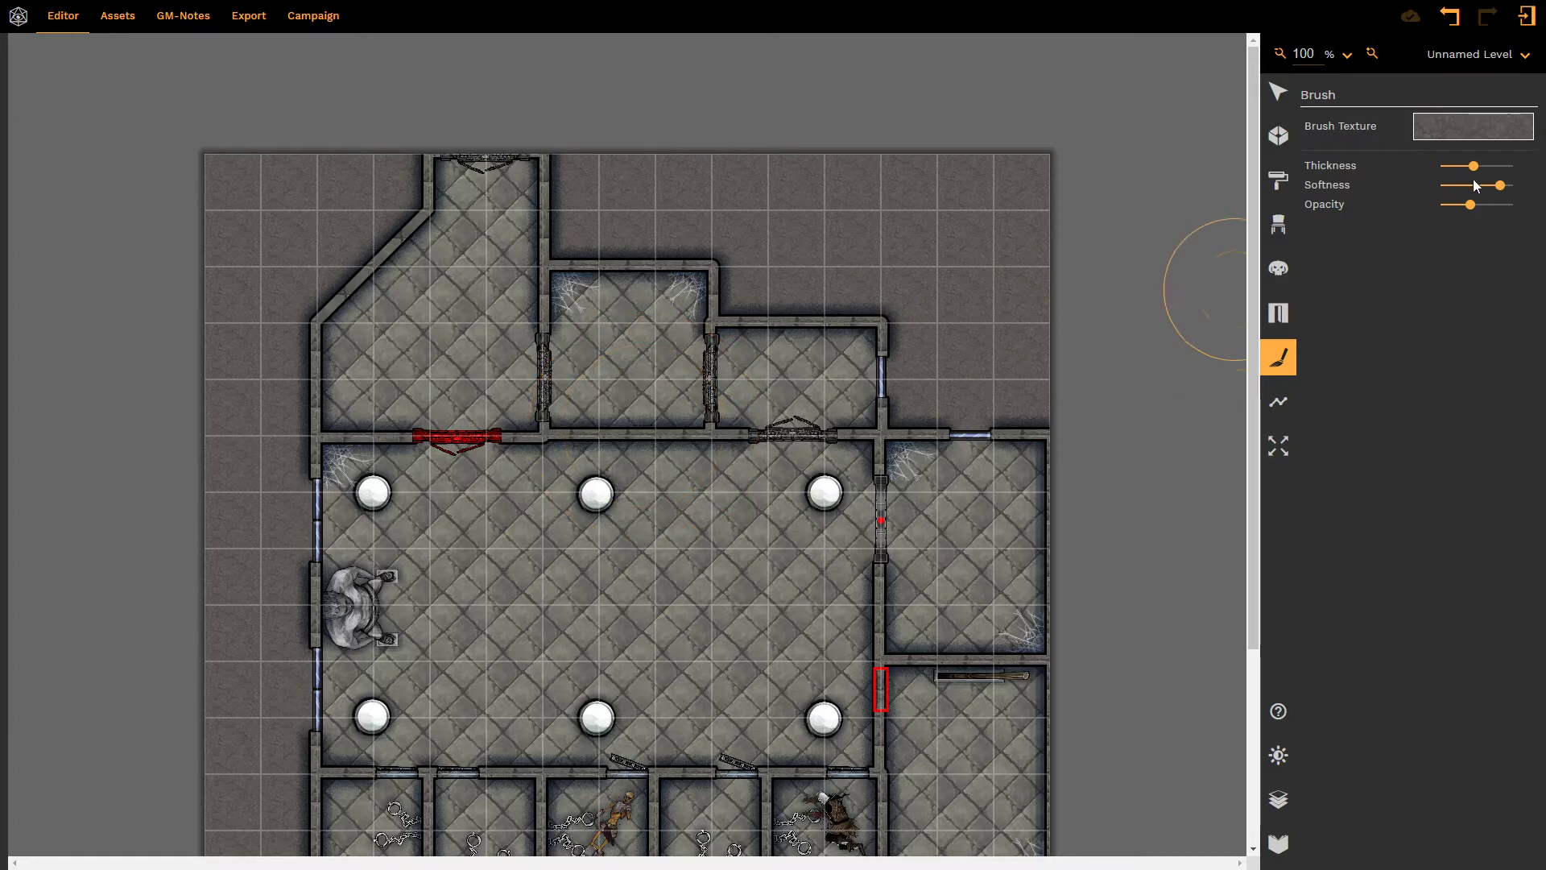
left_click_drag(1503, 186, 1540, 187)
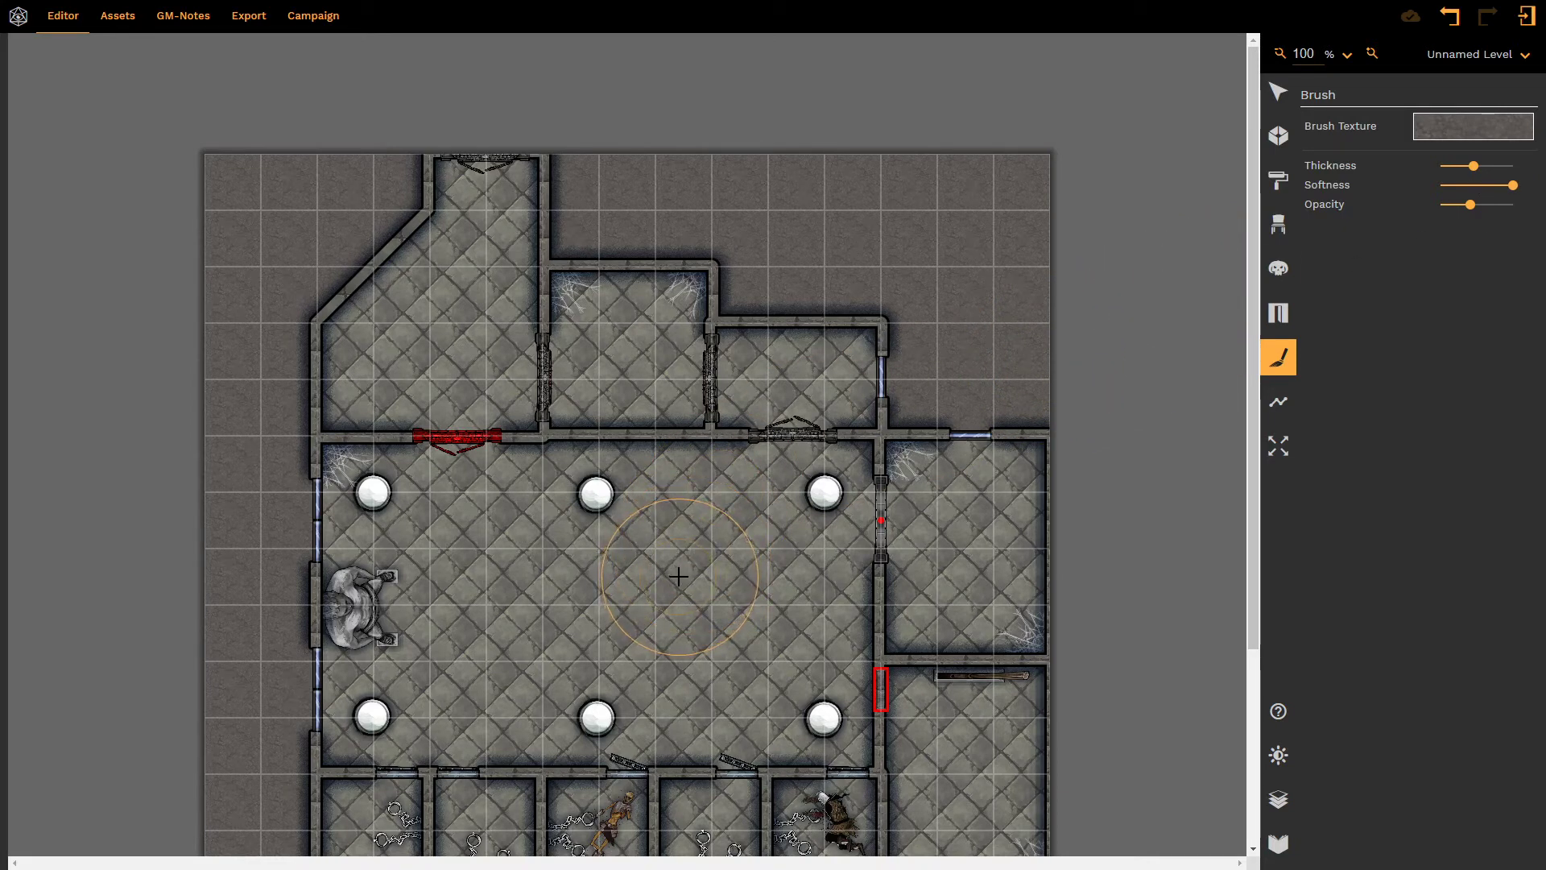
left_click_drag(451, 577, 809, 575)
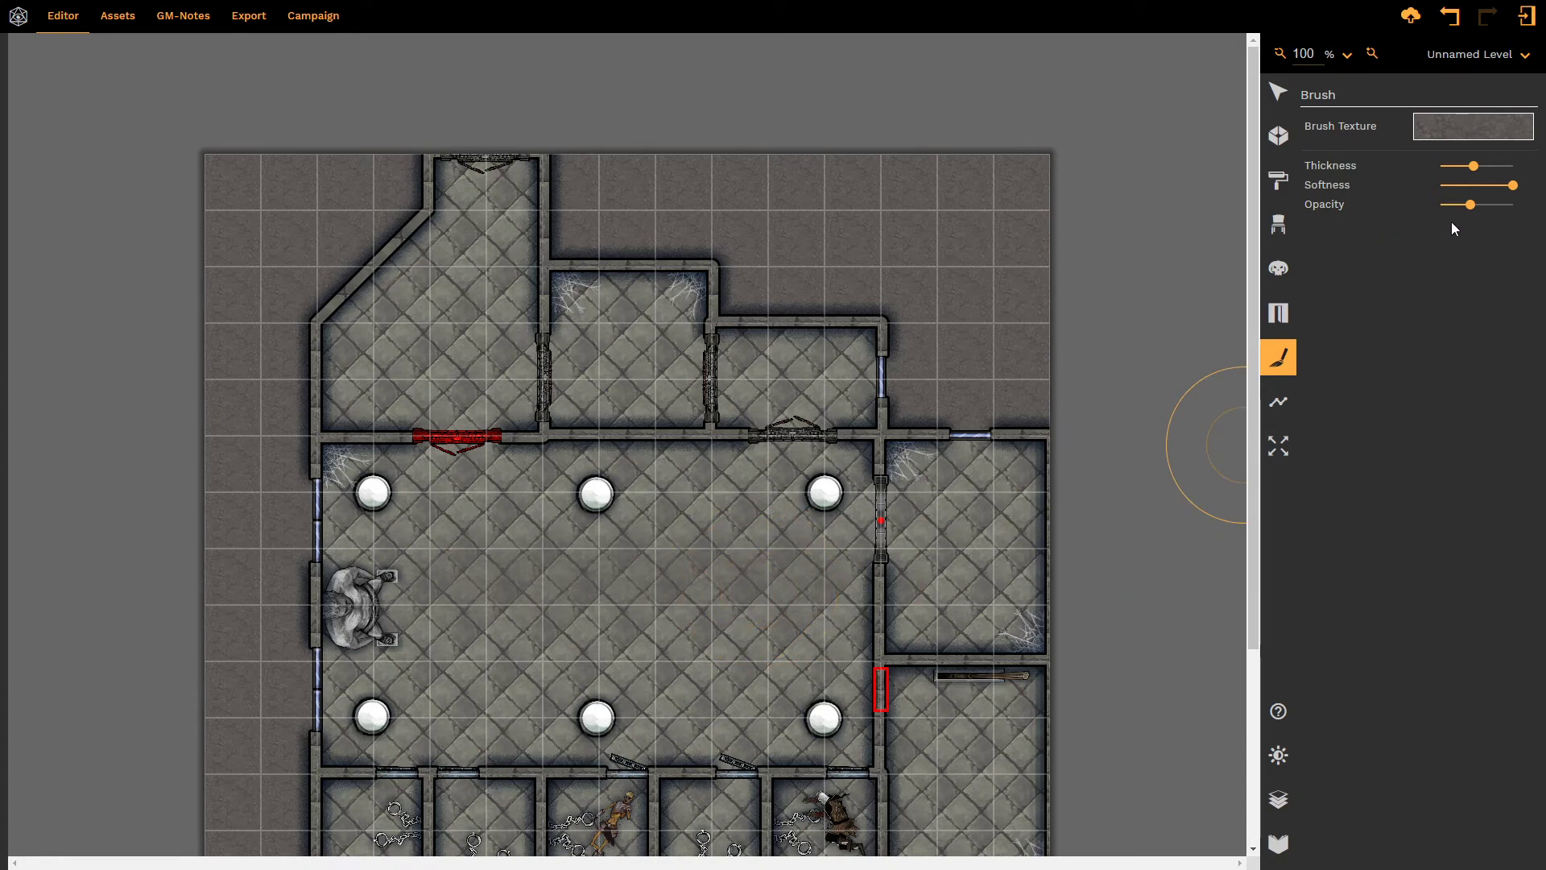
- Set brush opacity to maximum and paint a dark dirt band across the hall's middle
left_click_drag(1478, 205, 1514, 204)
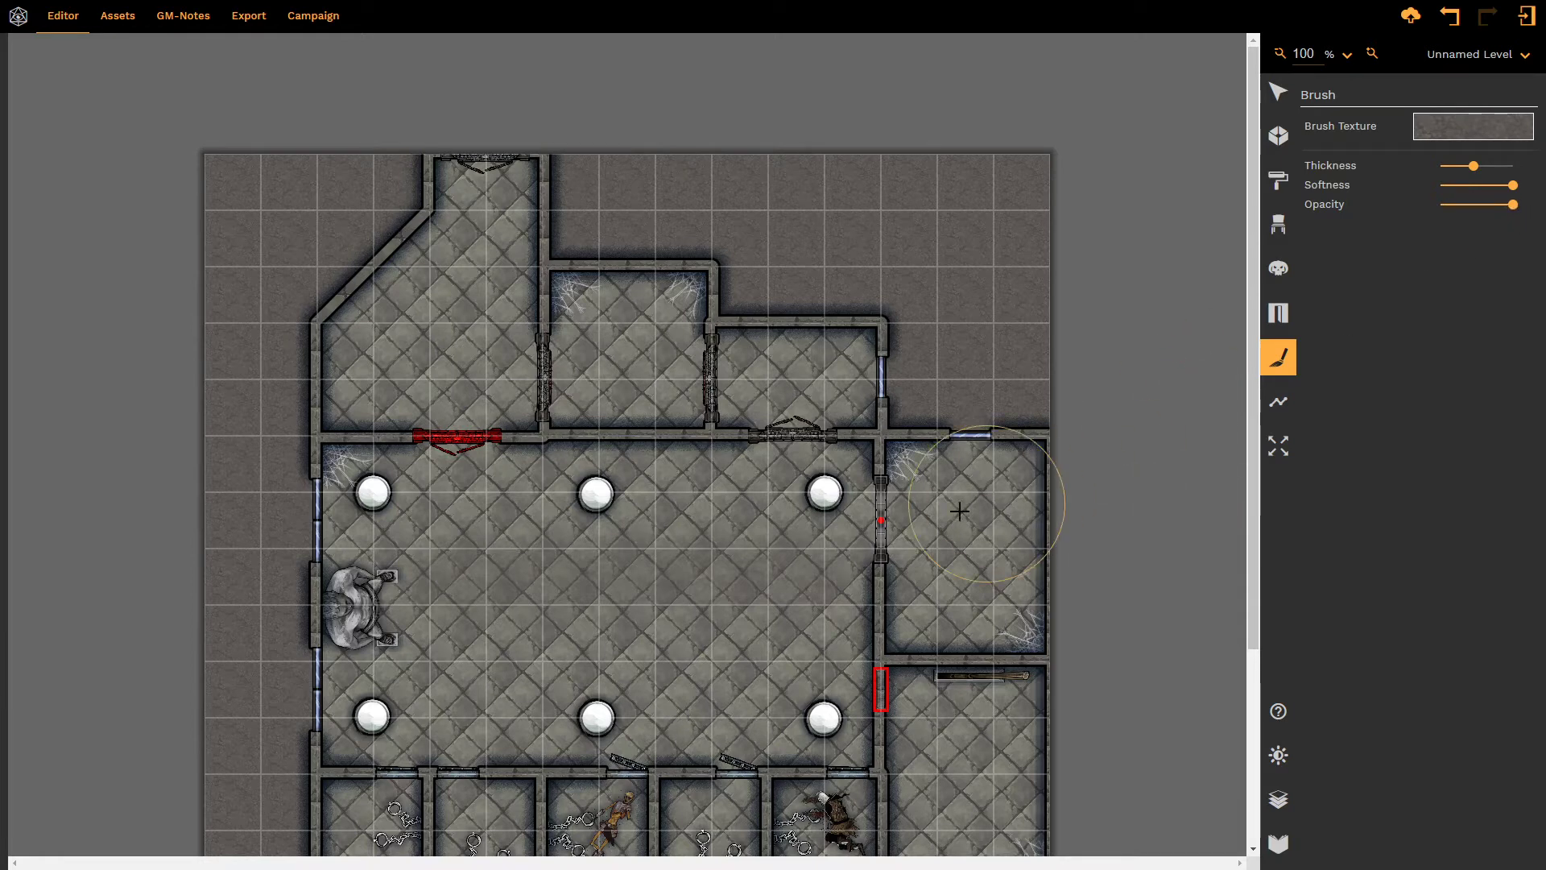
left_click(450, 577)
left_click_drag(450, 578, 821, 564)
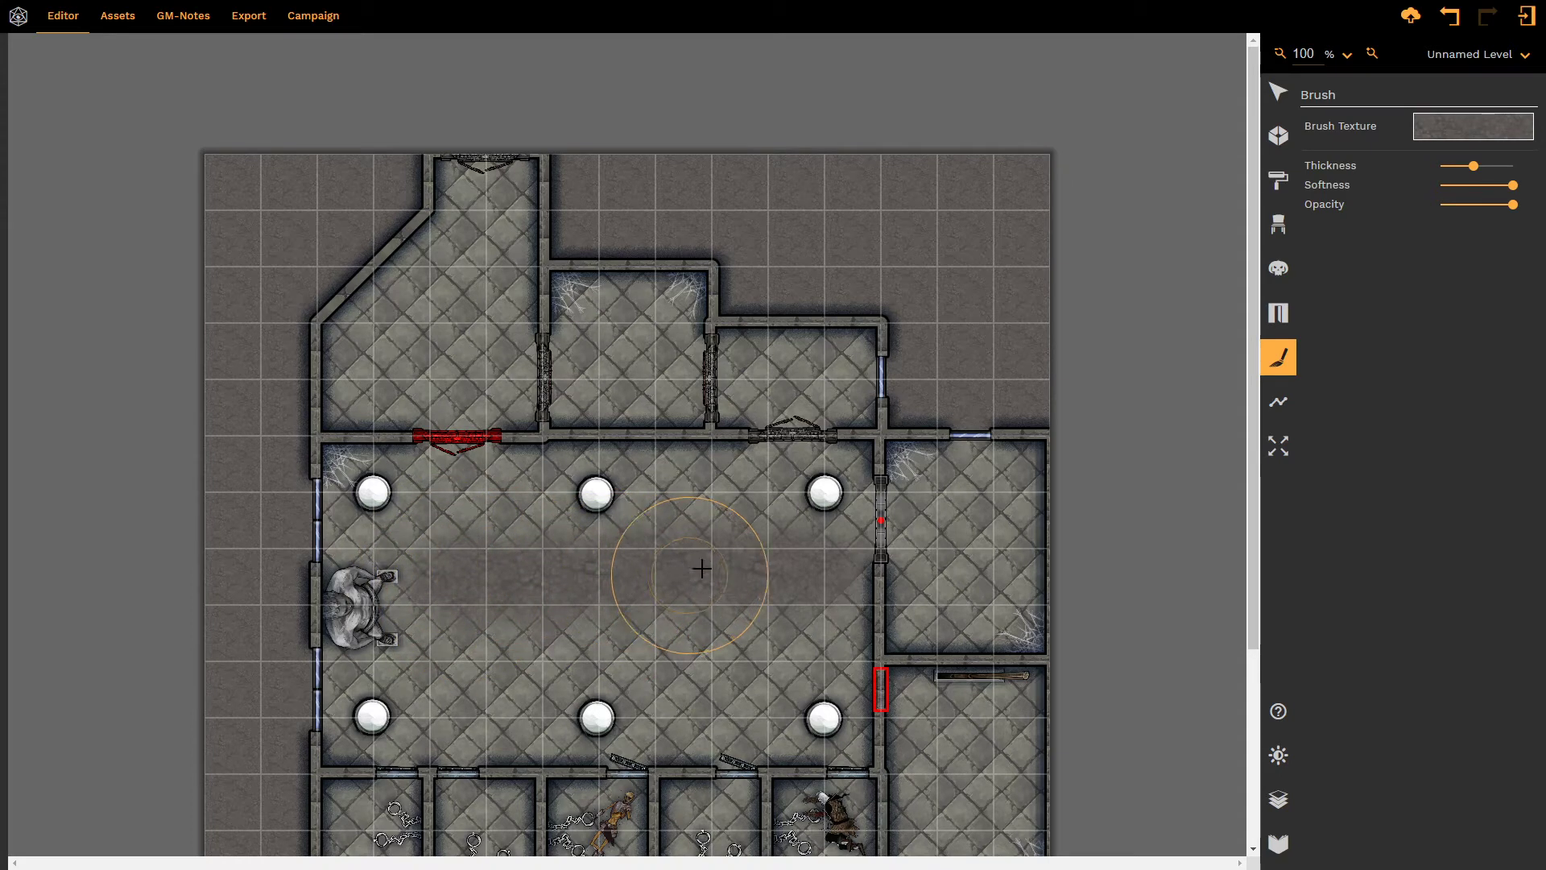
- Lower softness to near minimum and paint a dirt band across the hall's lower floor
left_click(1462, 186)
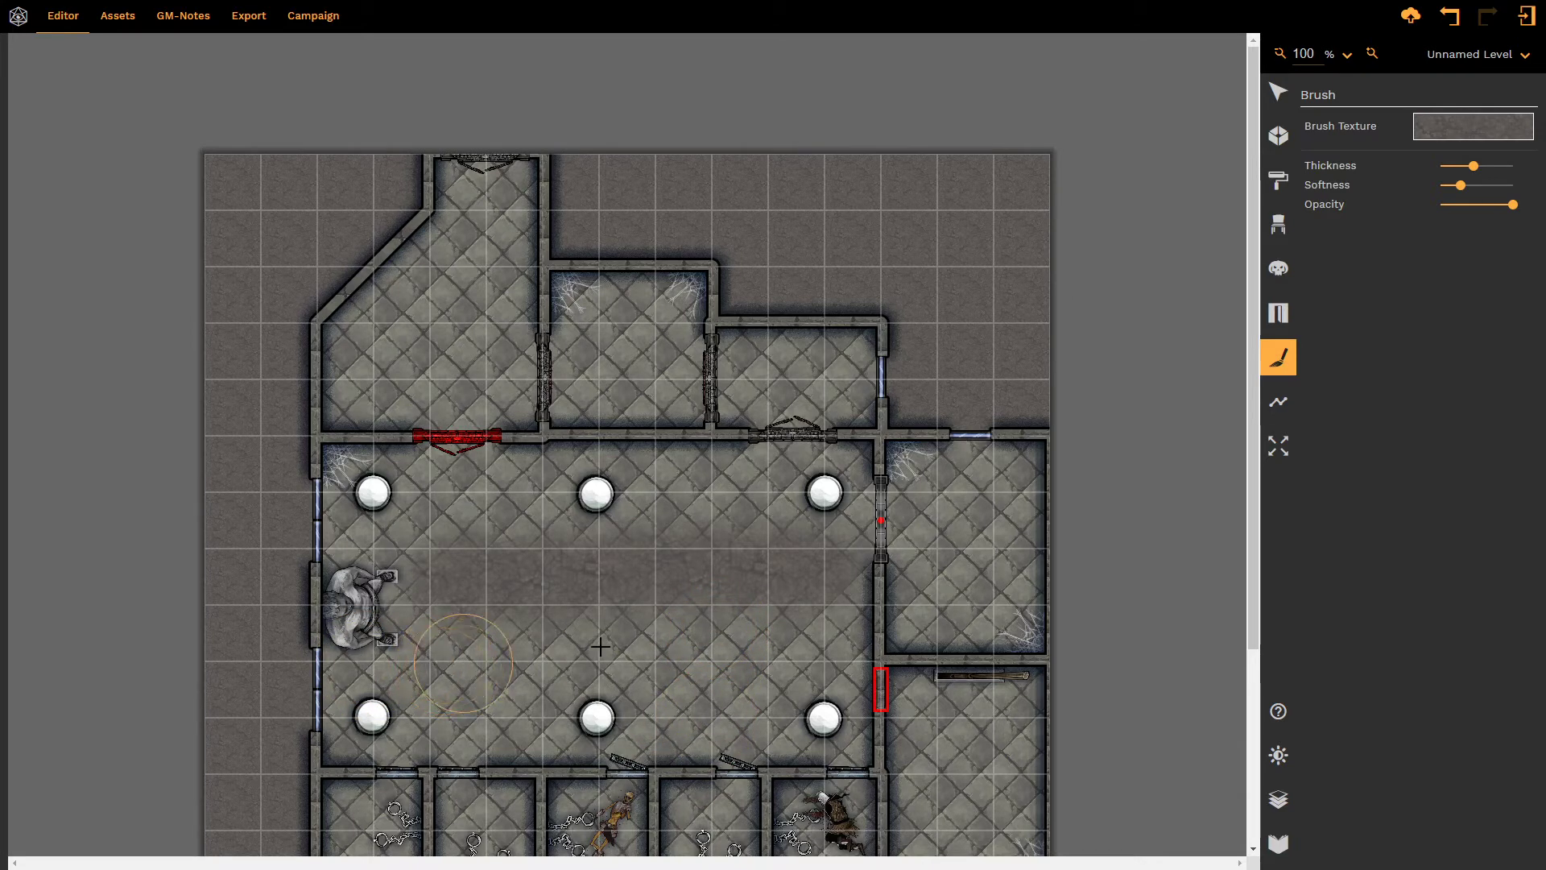
left_click_drag(1454, 186, 1450, 186)
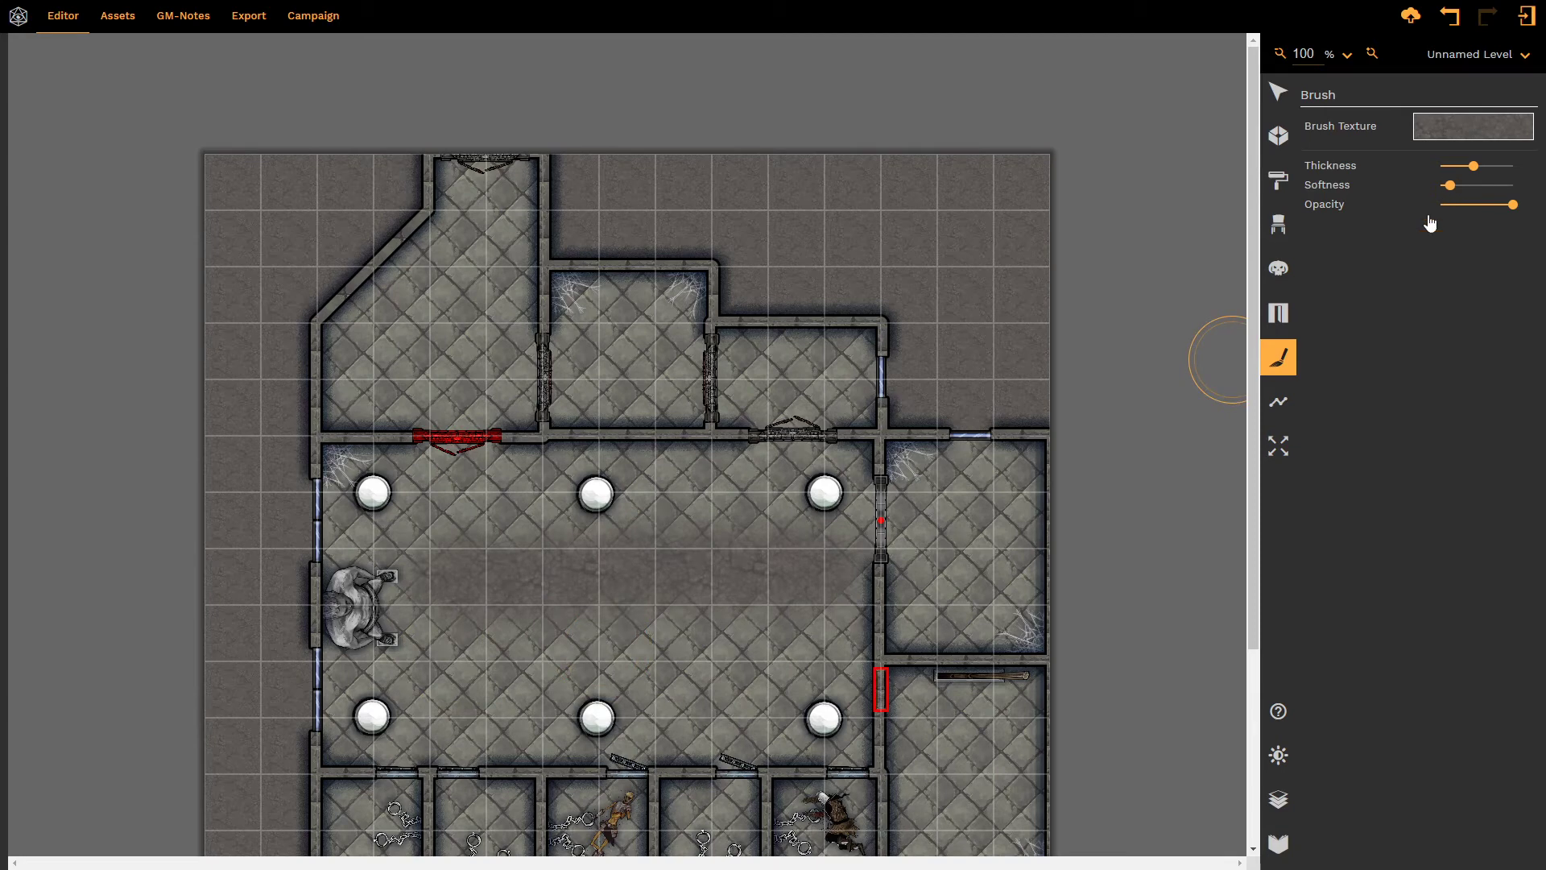
mouse_move(479, 684)
left_mouse_down()
mouse_move(799, 676)
mouse_move(789, 718)
left_mouse_up()
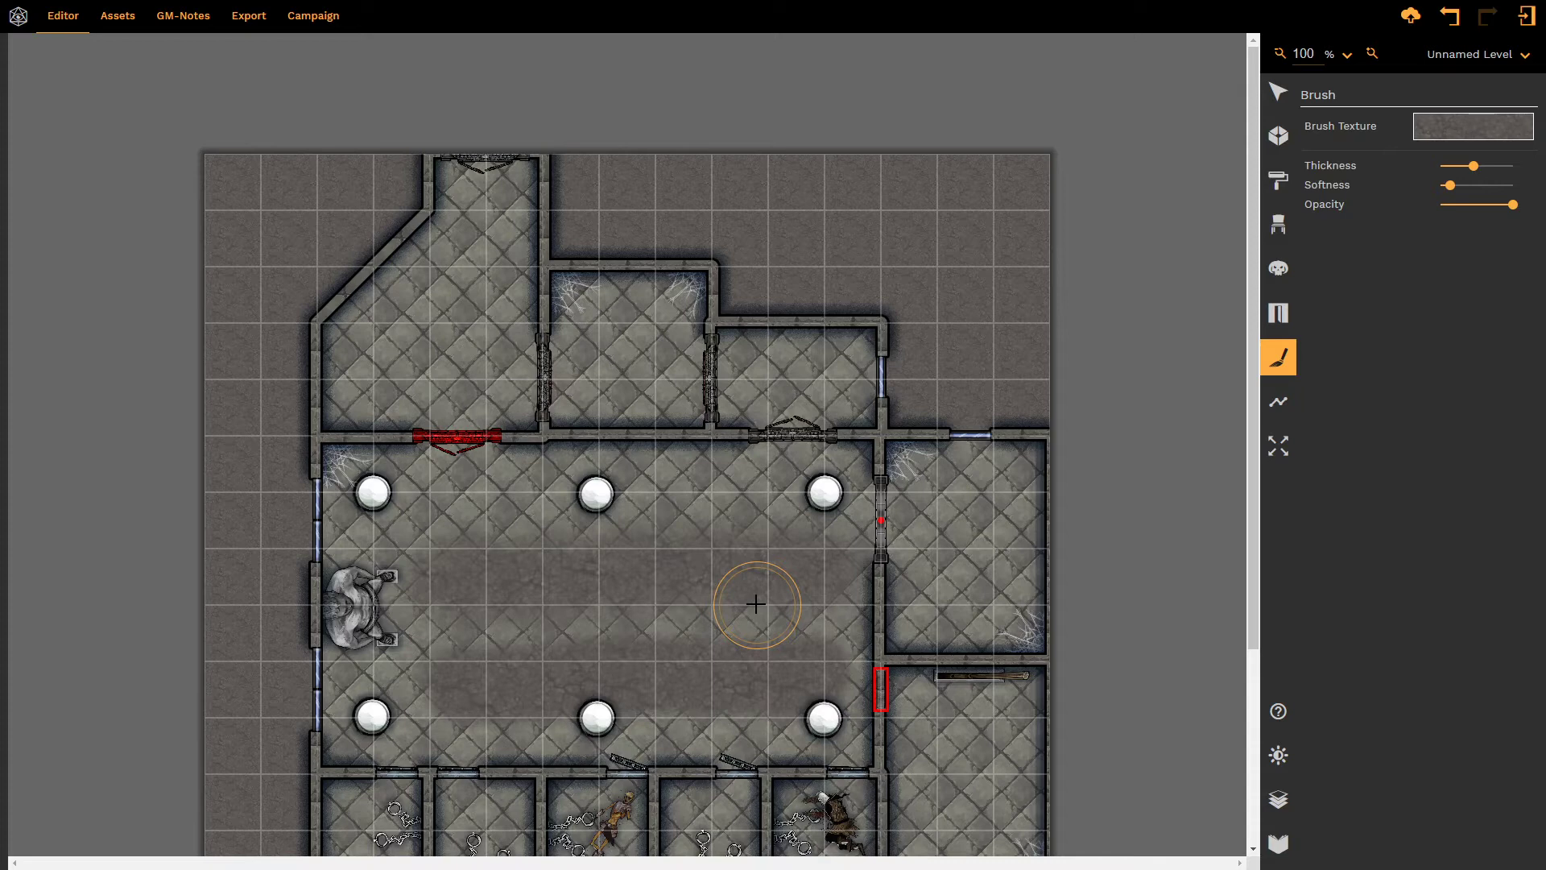
- Reduce brush thickness to minimum and draw a squiggly dirt line across the hall's upper part
scroll(1192, 443, "up", 5)
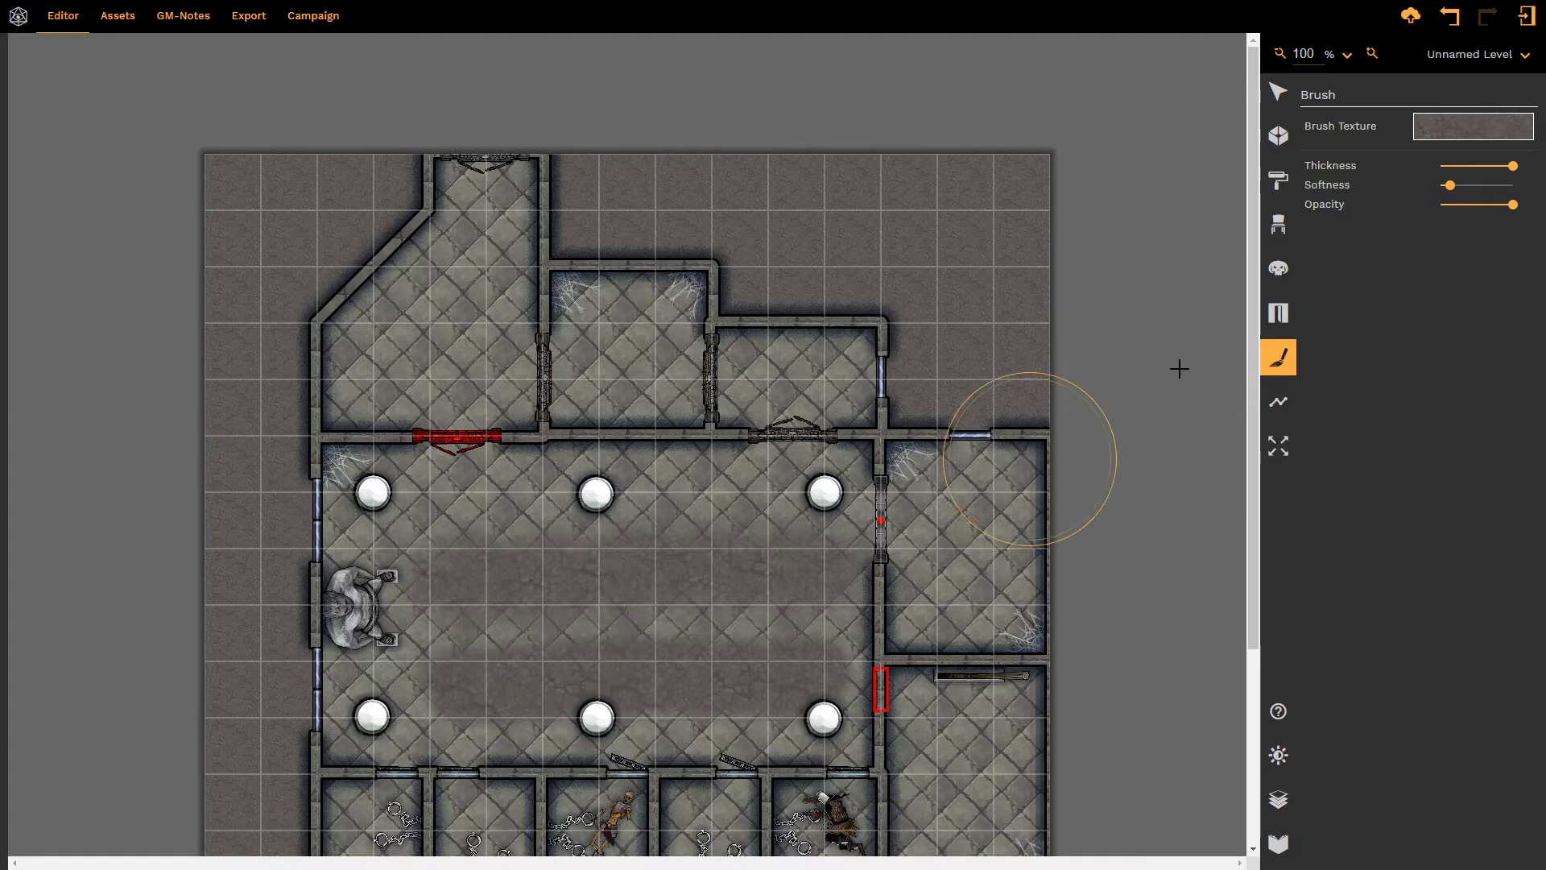
scroll(1238, 323, "down", 9)
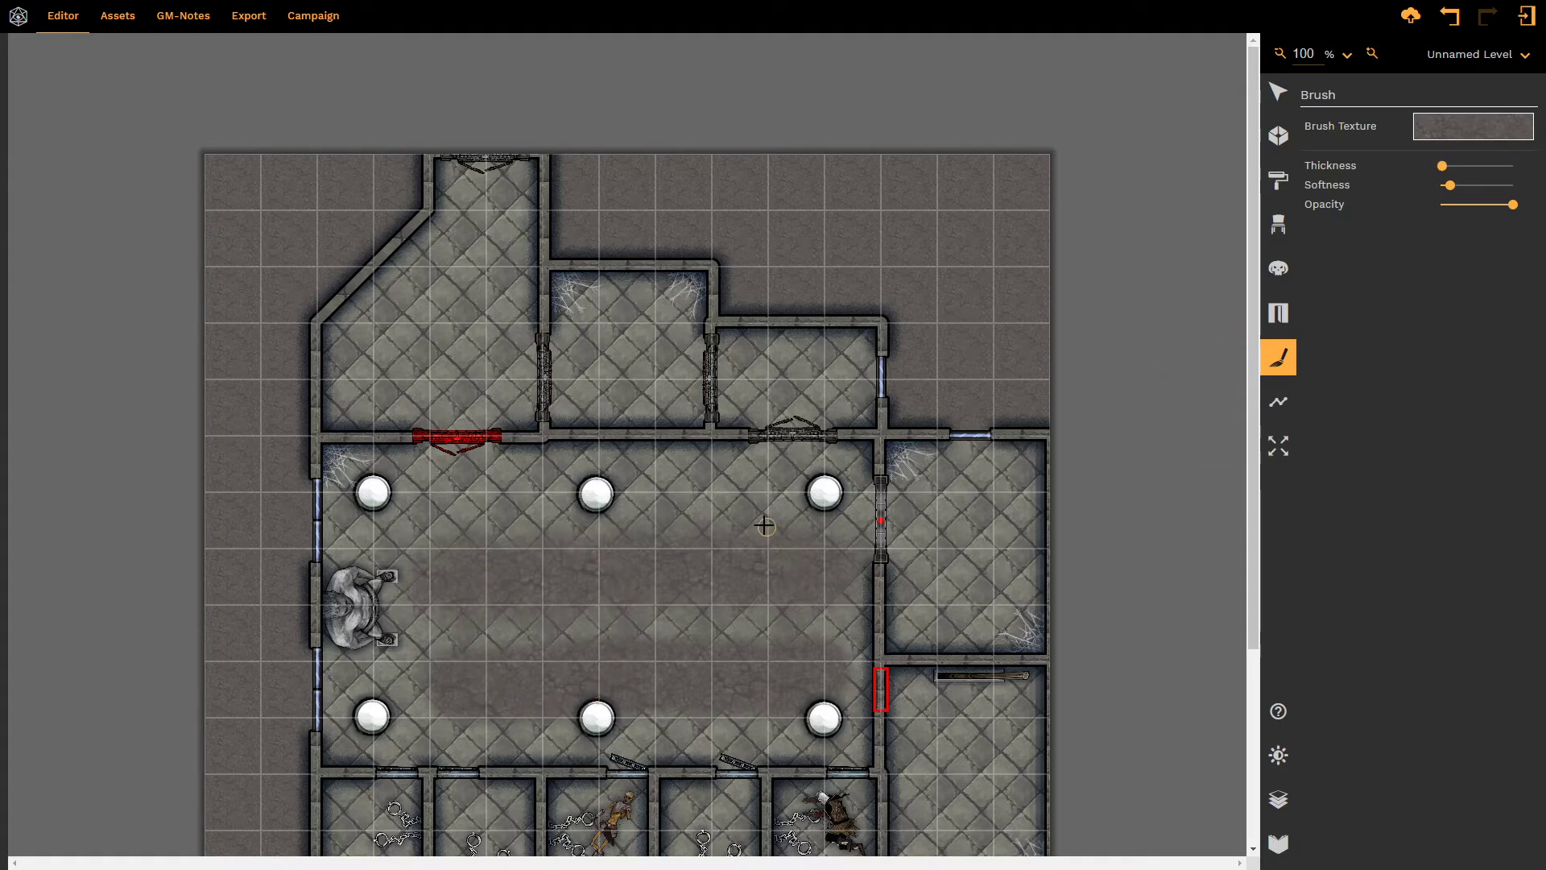
mouse_move(733, 492)
left_mouse_down()
mouse_move(644, 525)
mouse_move(633, 502)
mouse_move(778, 466)
left_mouse_up()
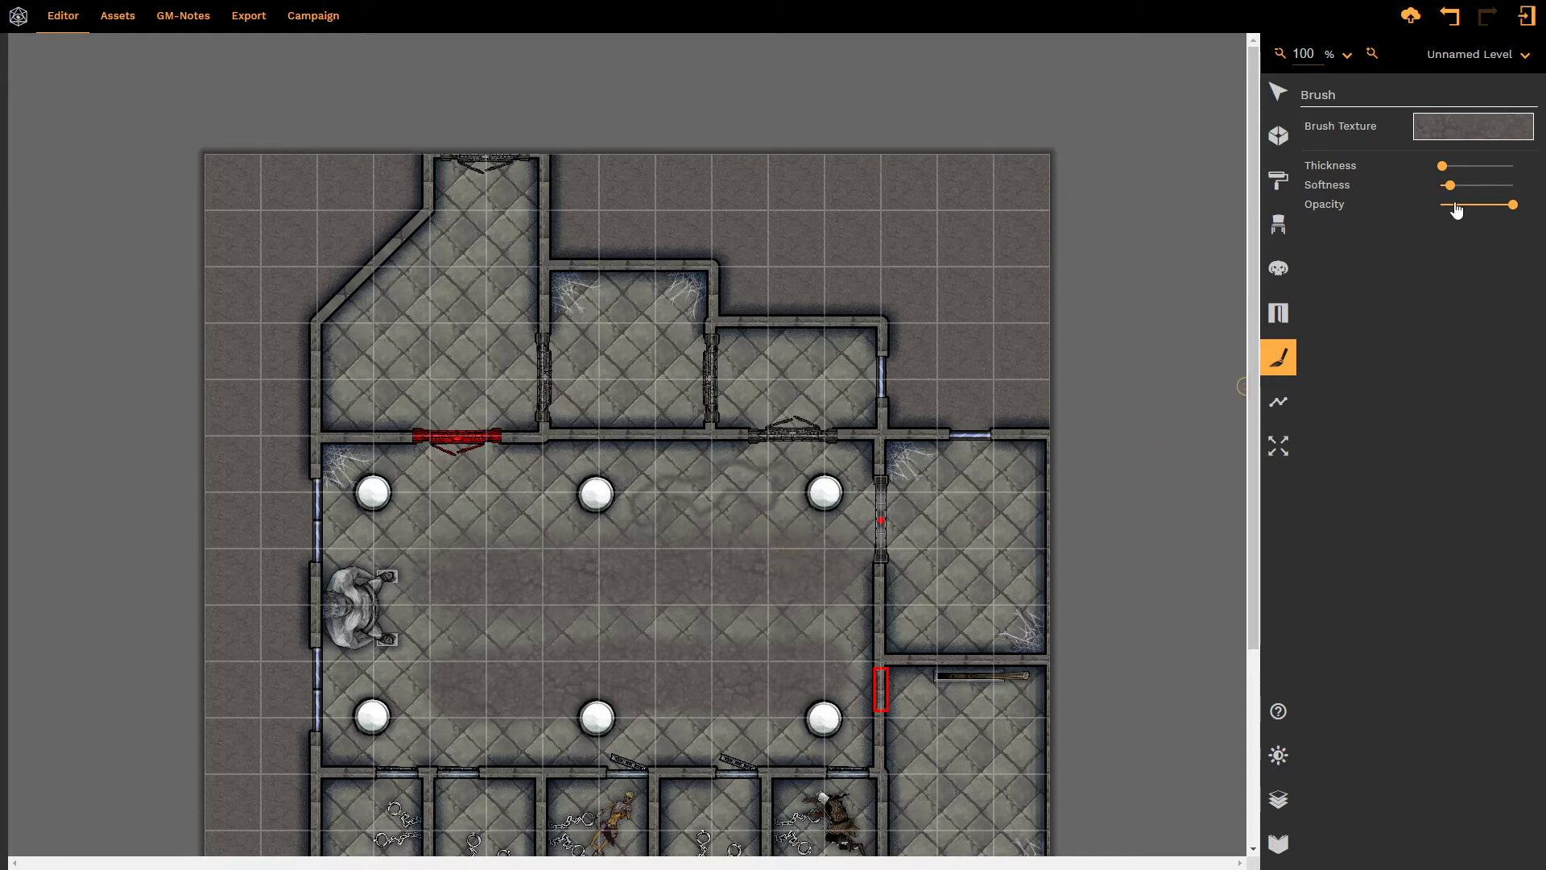
- Make the brush thicker and softer, then paint dark dirt over the upper-left area
left_click(1474, 166)
left_click(1491, 185)
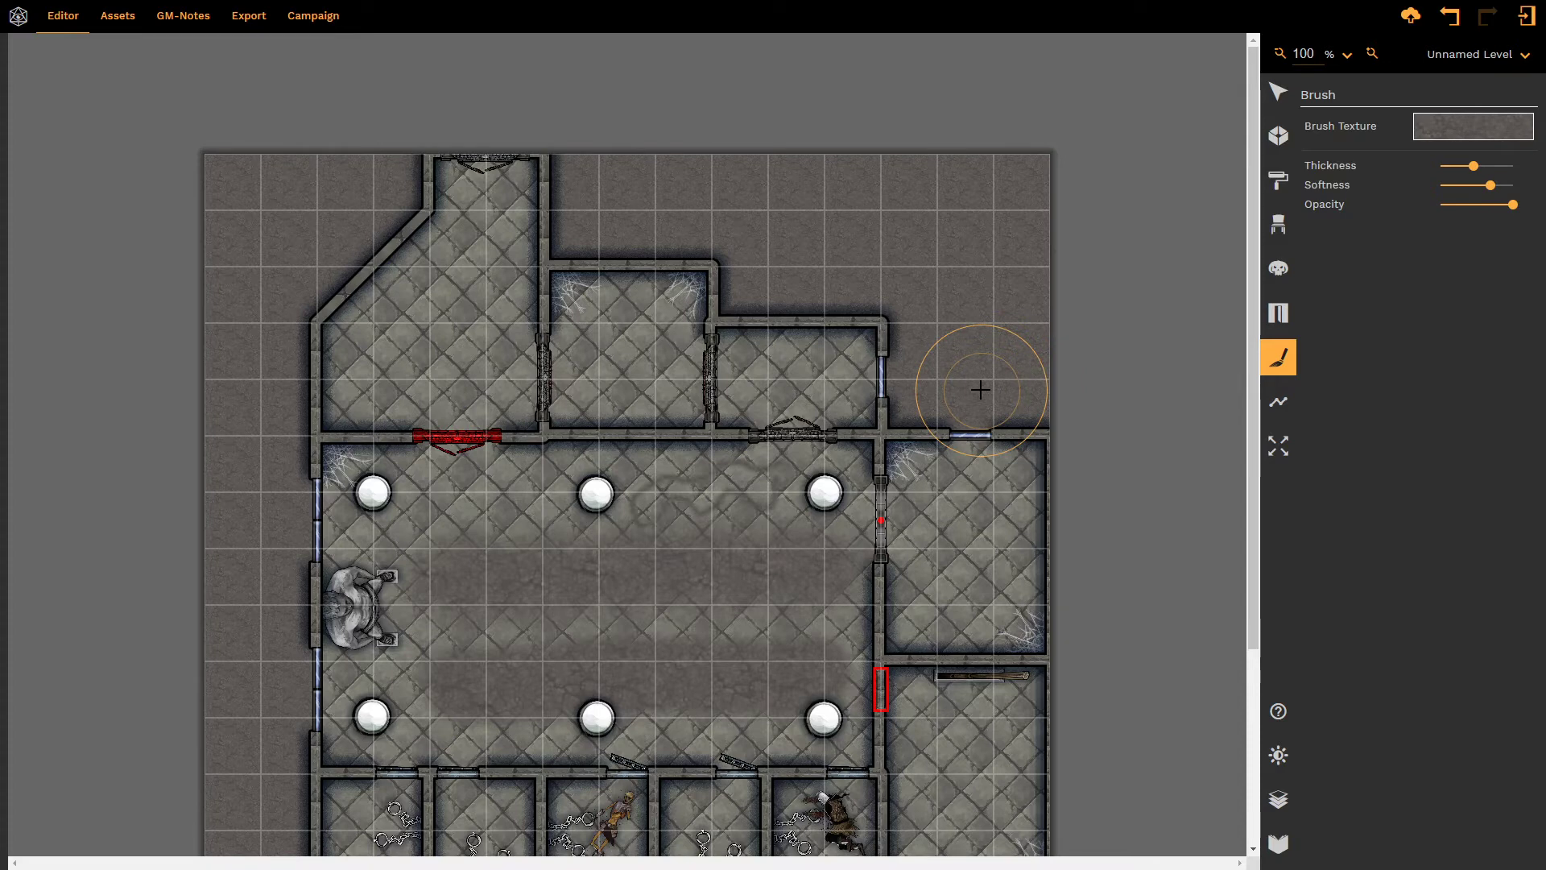
left_click(1503, 187)
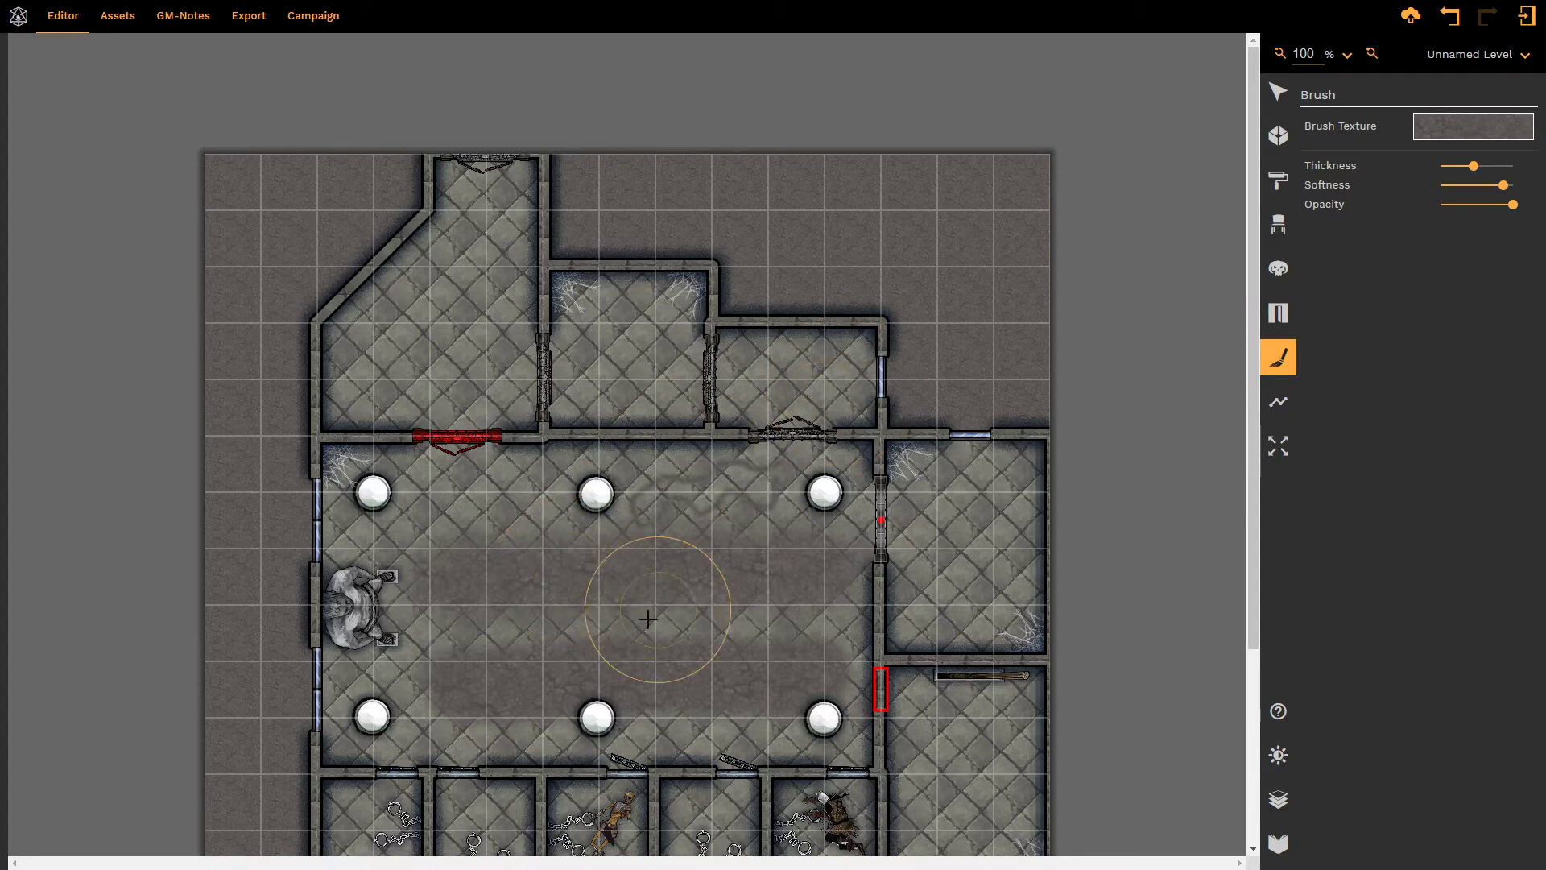
mouse_move(473, 173)
left_mouse_down()
mouse_move(471, 262)
mouse_move(505, 331)
mouse_move(596, 360)
mouse_move(832, 382)
mouse_move(898, 479)
mouse_move(948, 516)
mouse_move(976, 587)
mouse_move(988, 734)
mouse_move(971, 782)
mouse_move(917, 829)
mouse_move(370, 850)
left_mouse_up()
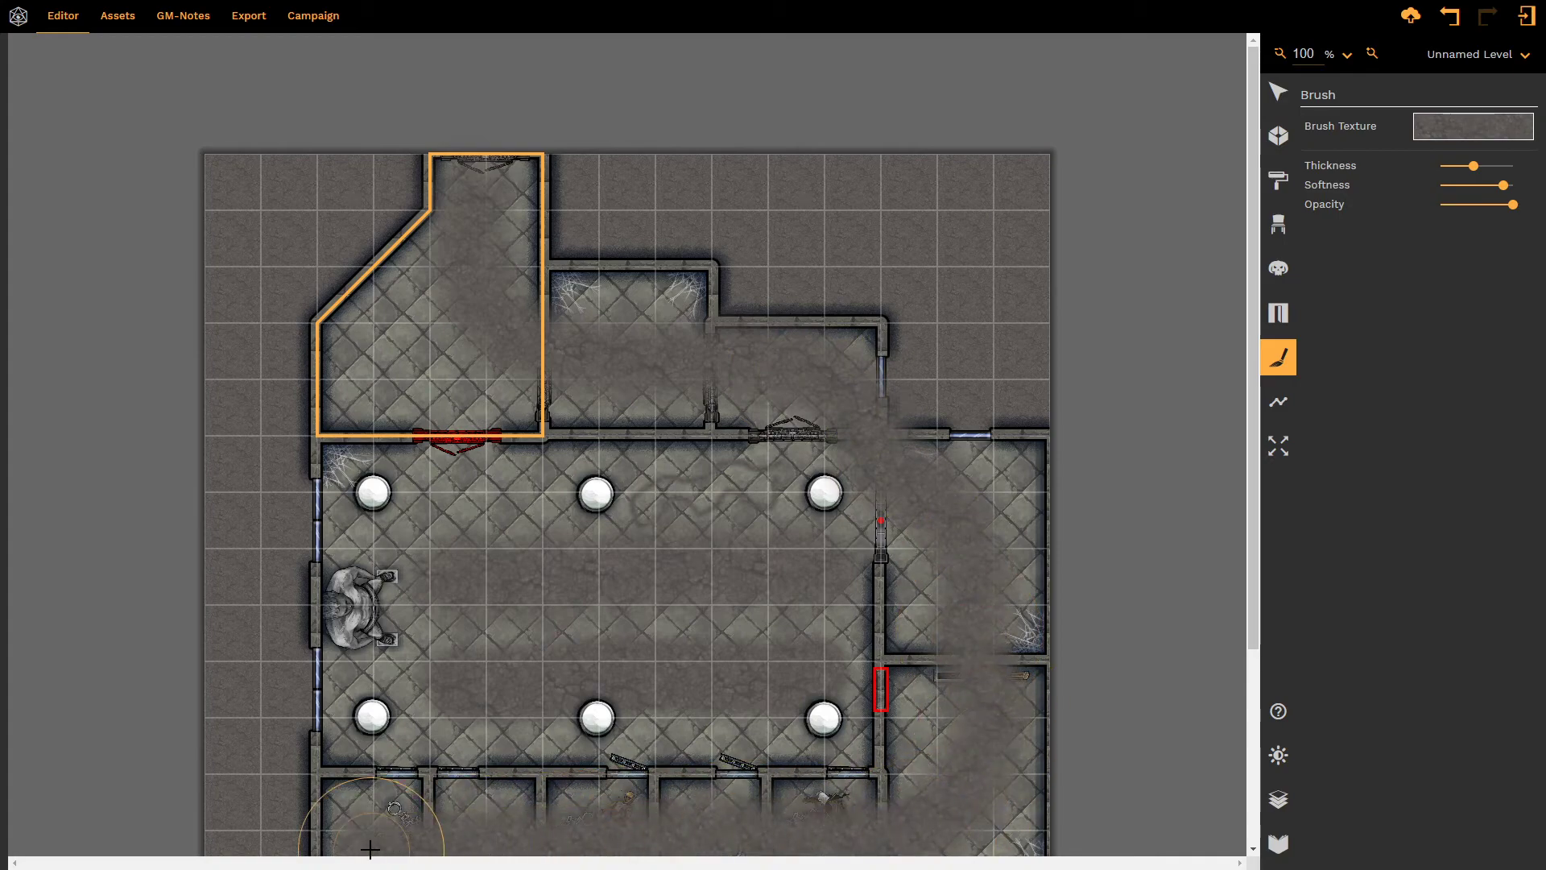
left_click_drag(370, 850, 372, 847)
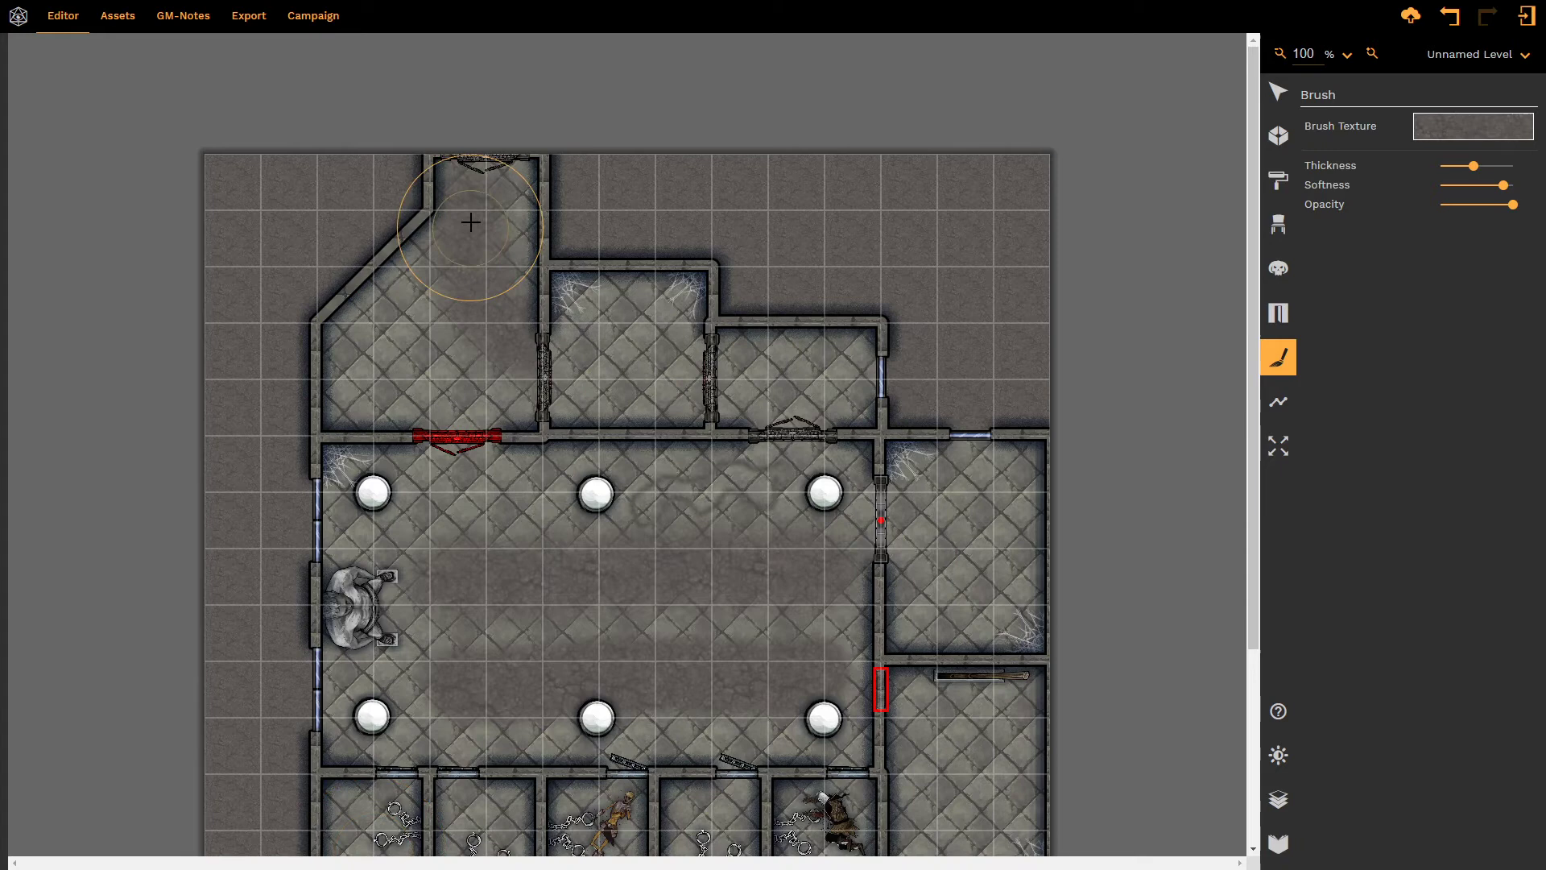
- Paint dirt on the top-left, top-middle, upper-right and lower-right room floors
mouse_move(472, 219)
left_mouse_down()
mouse_move(484, 190)
mouse_move(467, 290)
mouse_move(517, 363)
left_mouse_up()
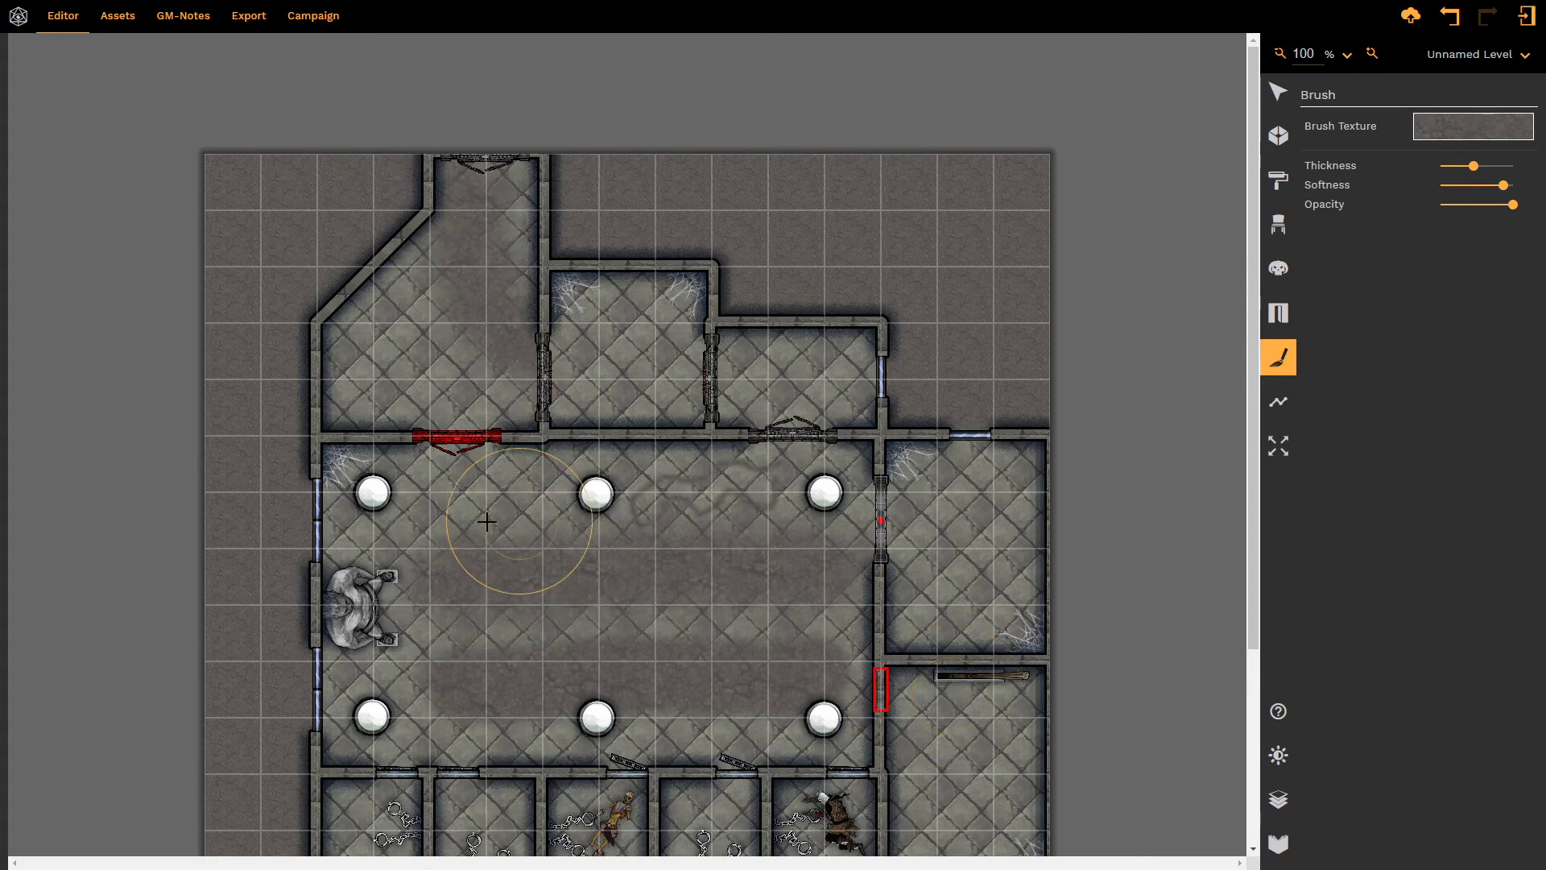
mouse_move(602, 371)
left_mouse_down()
mouse_move(669, 294)
mouse_move(632, 310)
mouse_move(632, 362)
left_mouse_up()
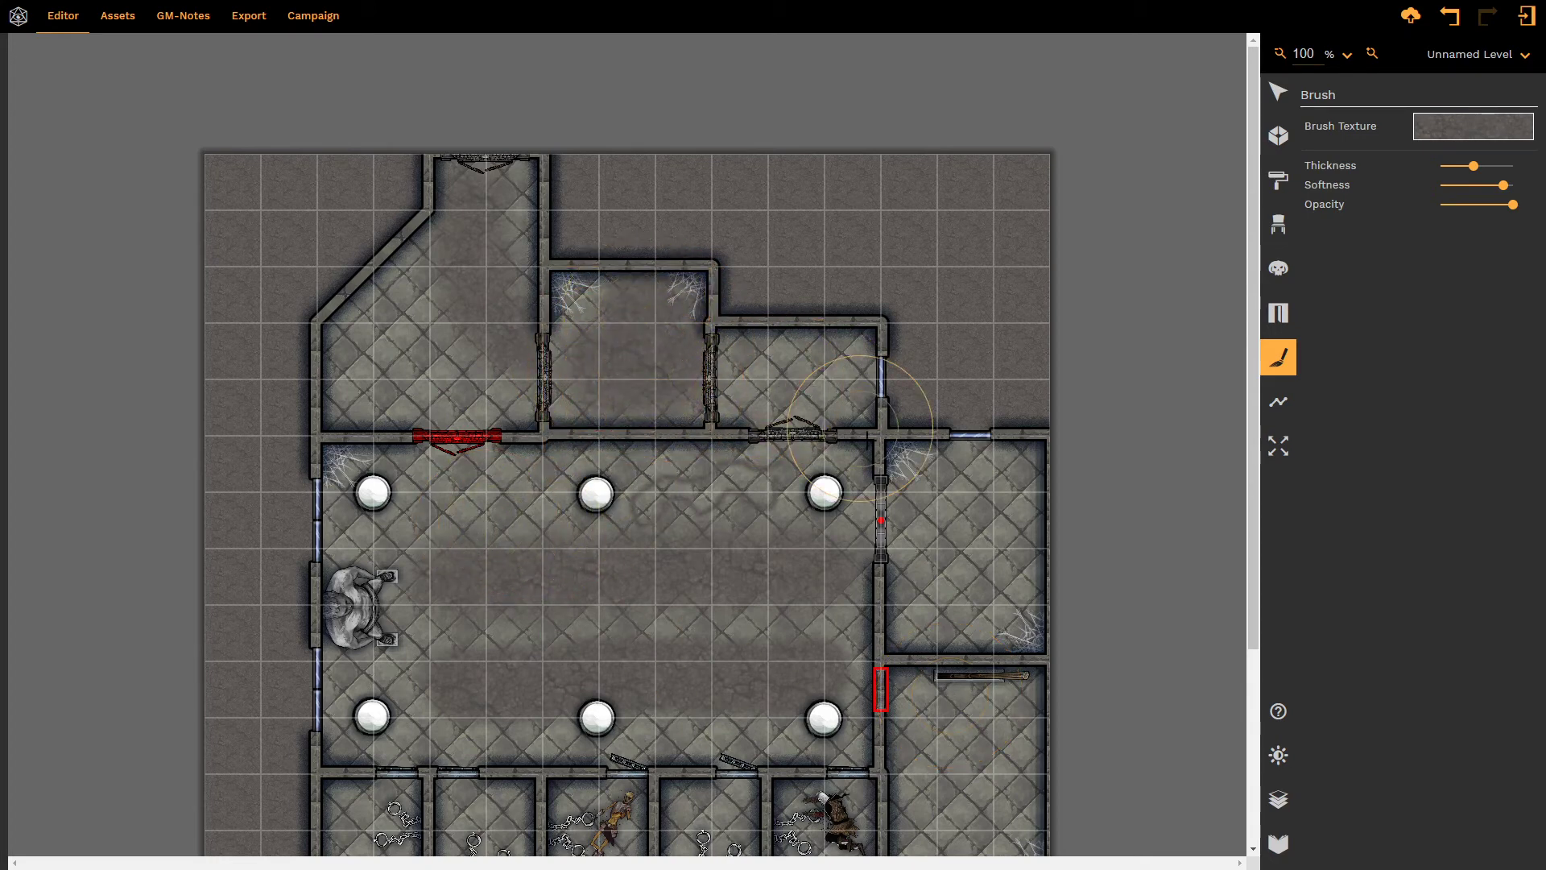
mouse_move(963, 587)
left_mouse_down()
mouse_move(964, 688)
mouse_move(935, 650)
mouse_move(978, 582)
mouse_move(1014, 619)
mouse_move(944, 652)
mouse_move(918, 493)
mouse_move(999, 595)
mouse_move(973, 668)
left_mouse_up()
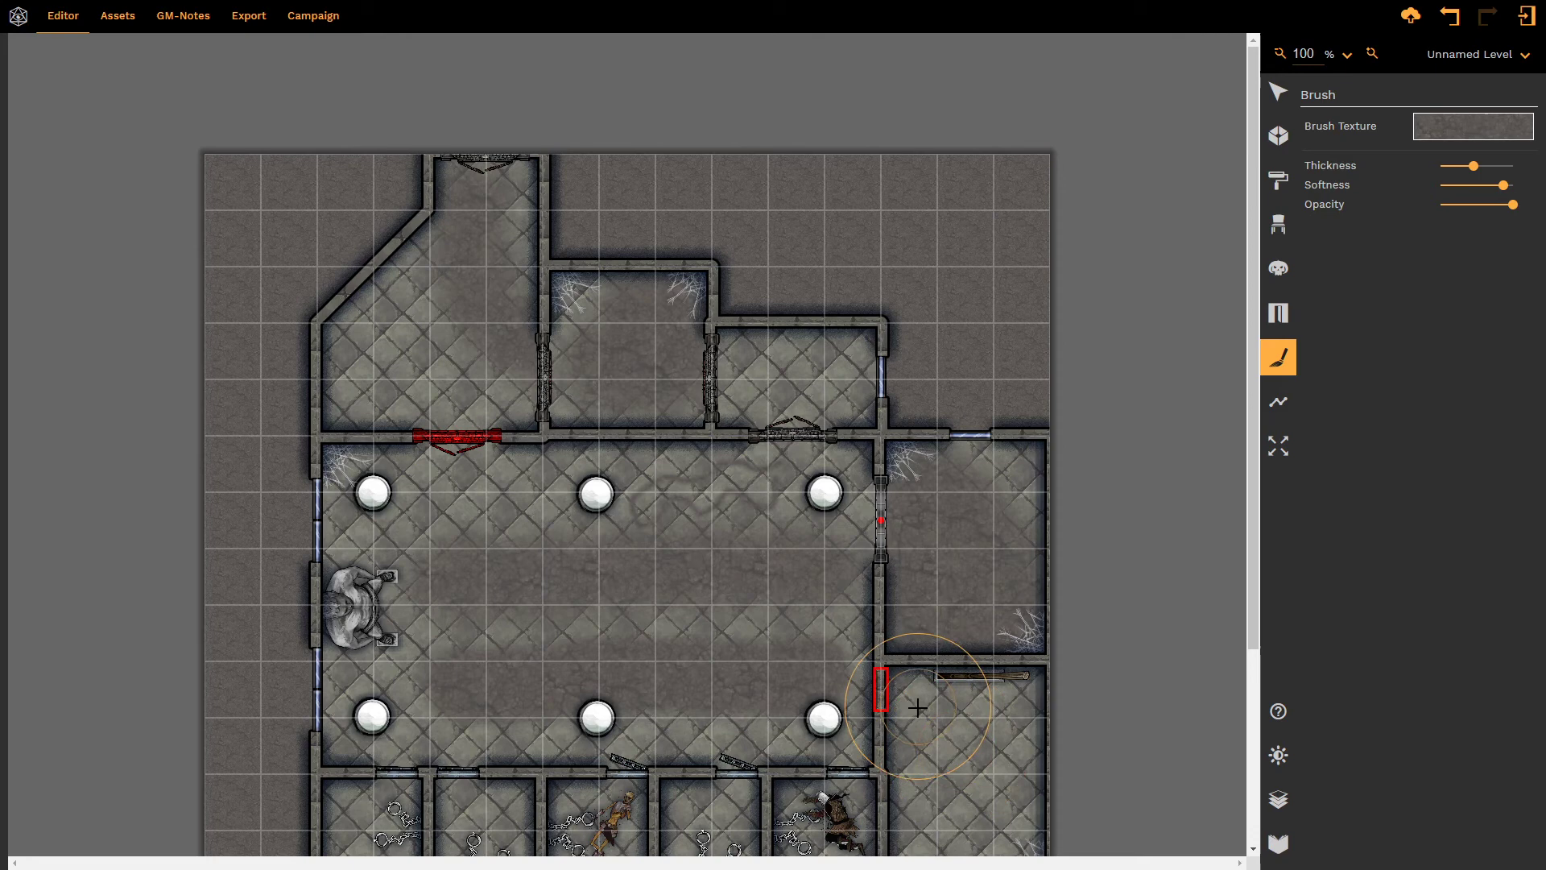
mouse_move(1014, 681)
left_mouse_down()
mouse_move(929, 682)
mouse_move(927, 814)
mouse_move(998, 714)
left_mouse_up()
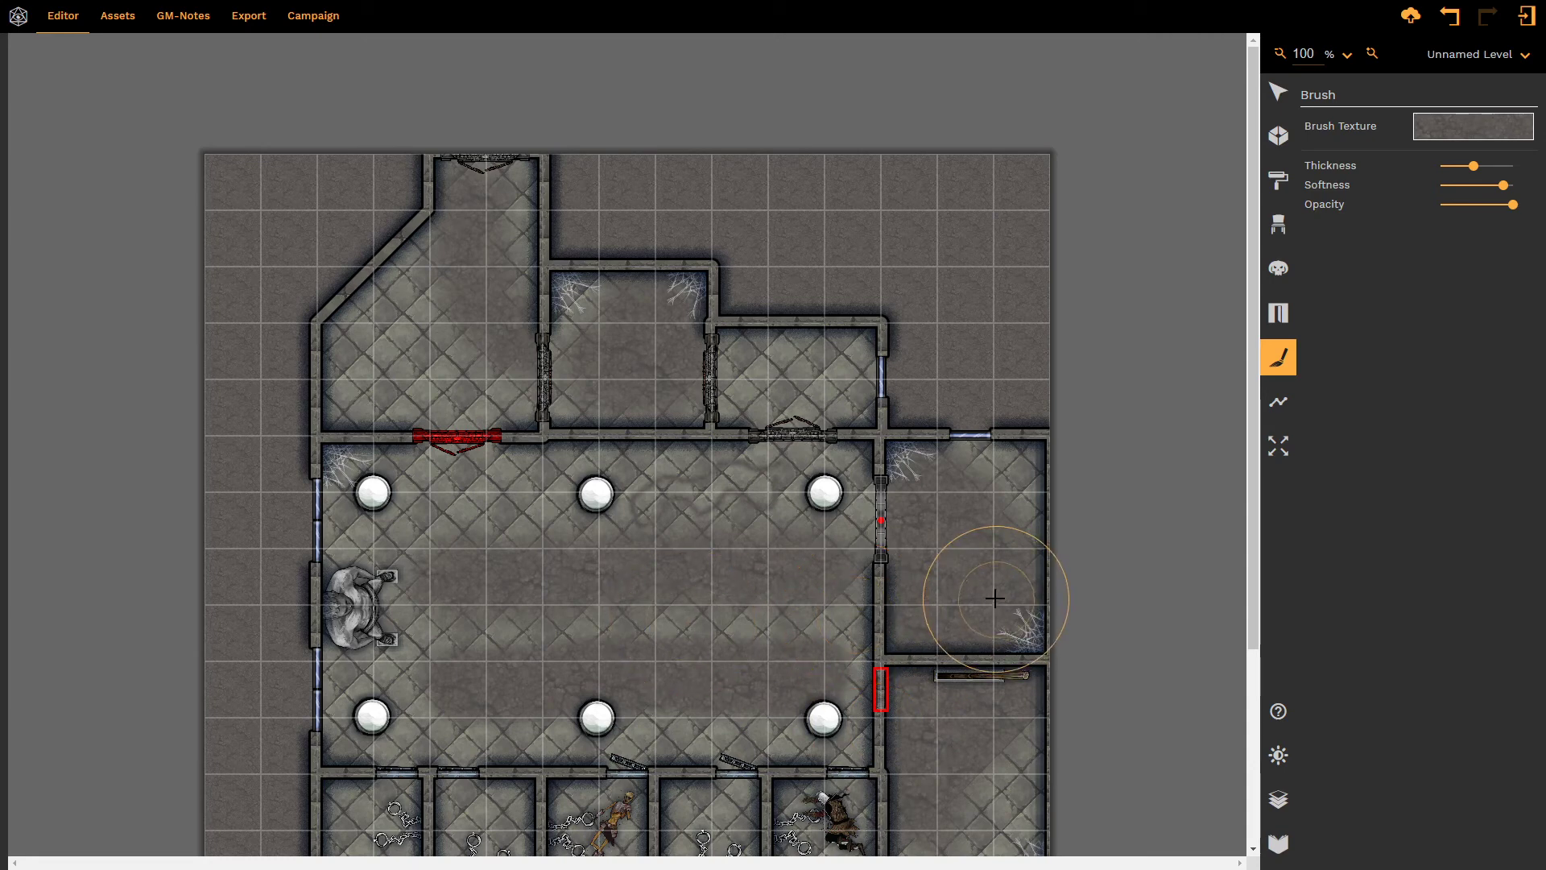
- Switch to the Select tool and select the dirt stroke in the right-hand room
left_click(1287, 95)
left_click(681, 575)
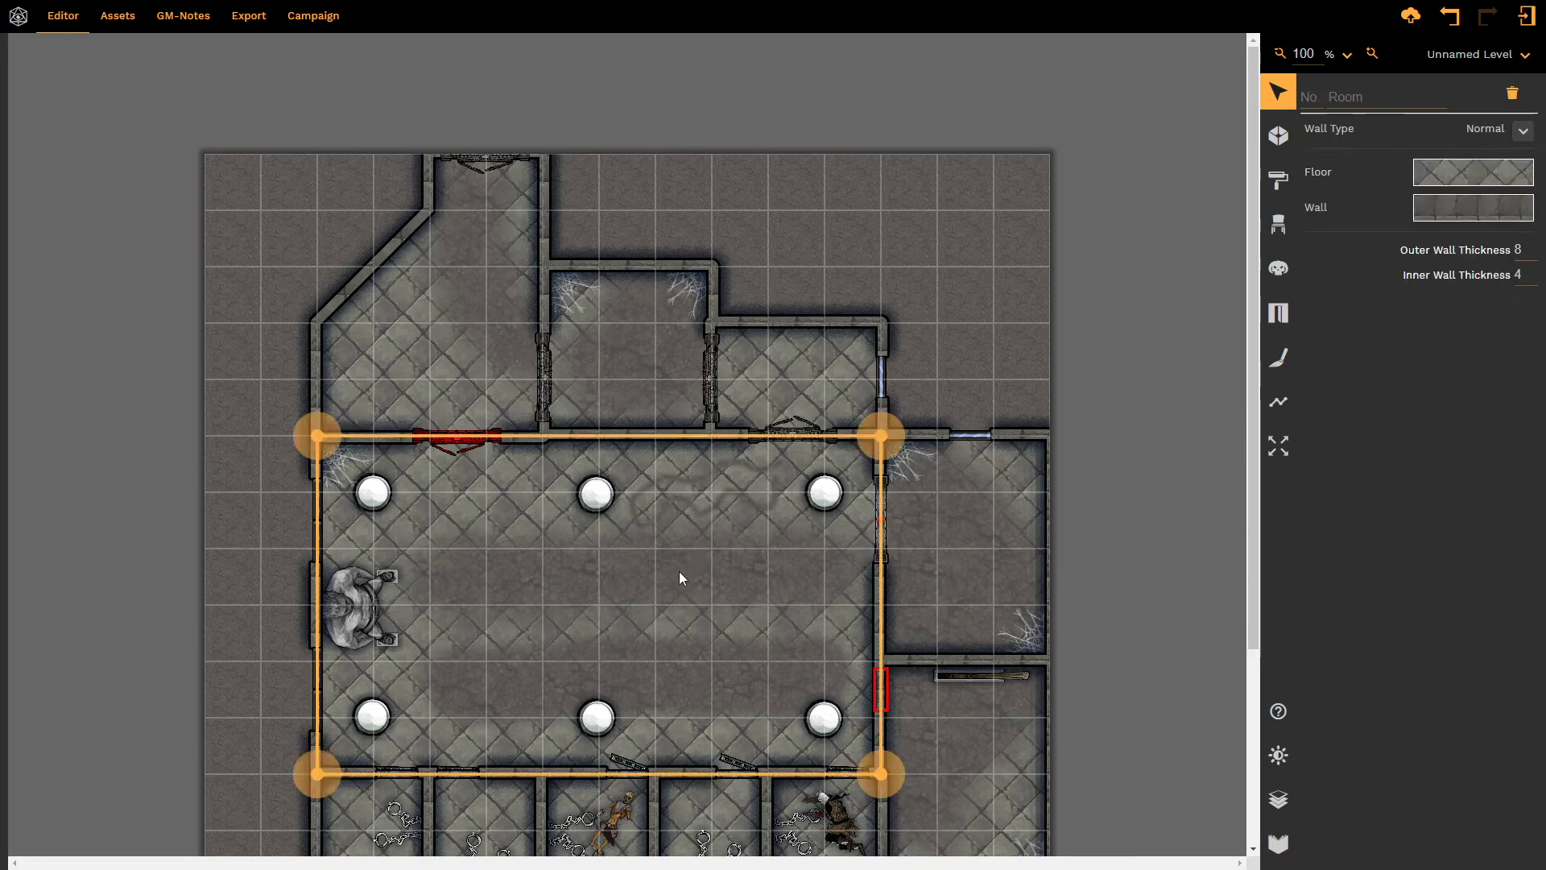
left_click(662, 582)
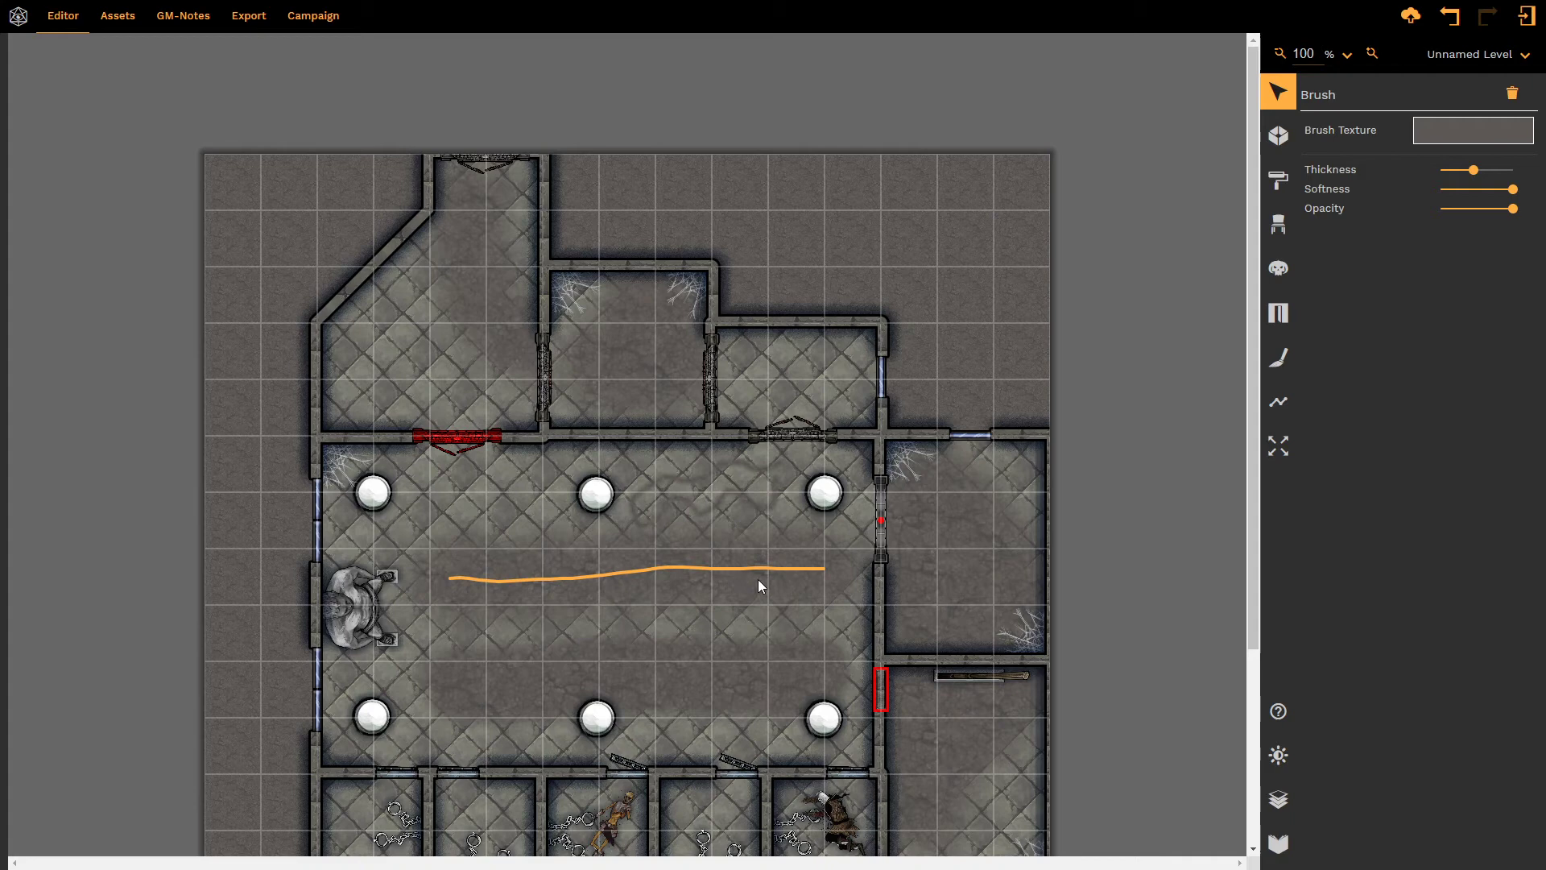
left_click(961, 593)
left_click(960, 588)
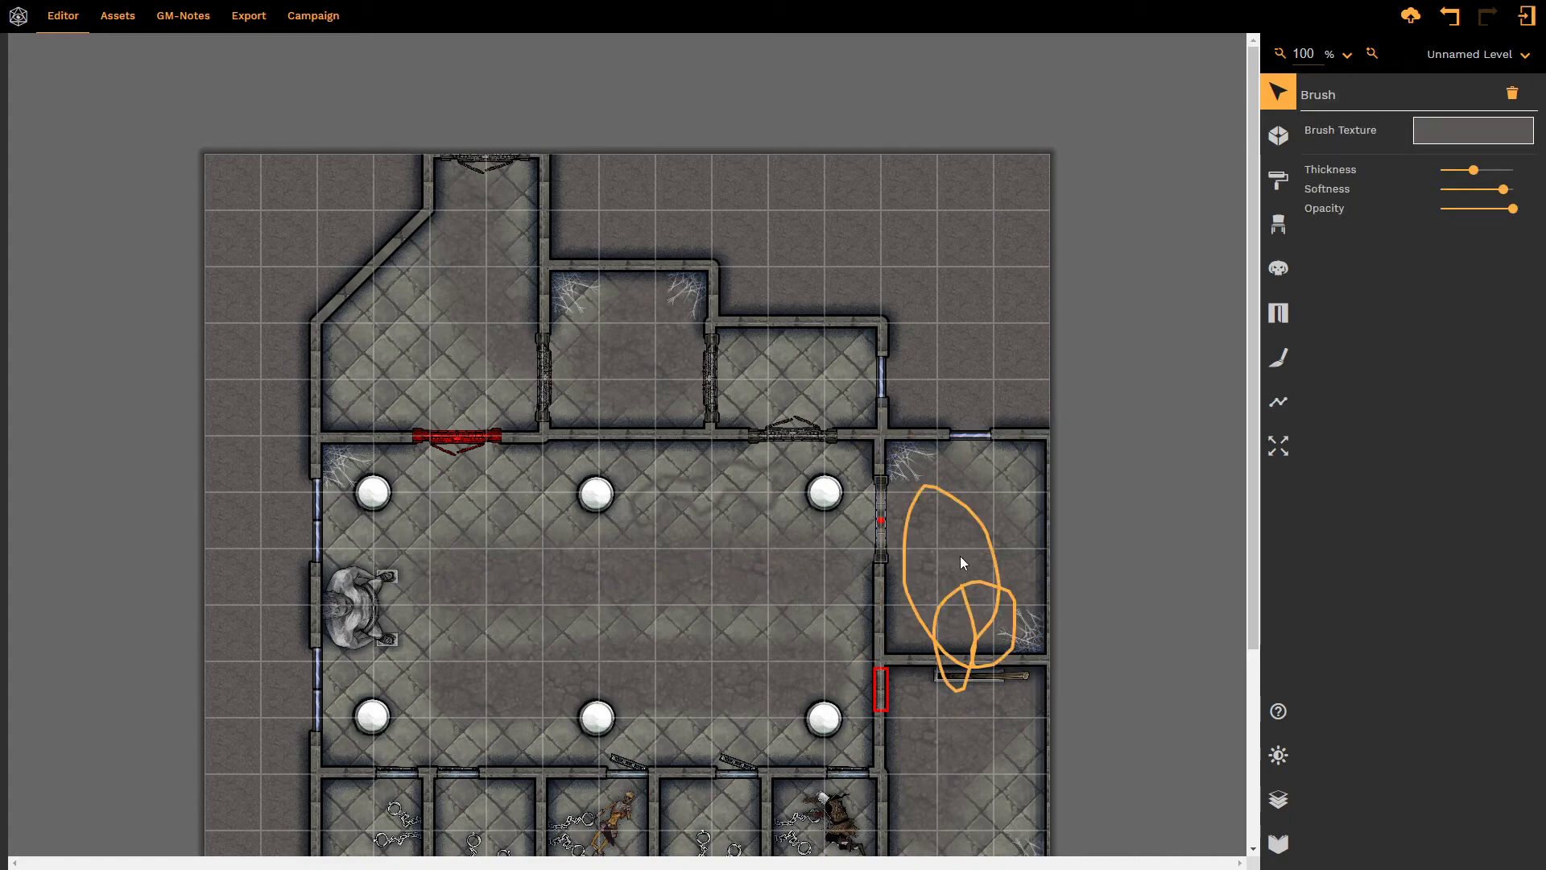
- Change the right room's stroke to the Old dirt texture and lower its opacity
left_click(1442, 131)
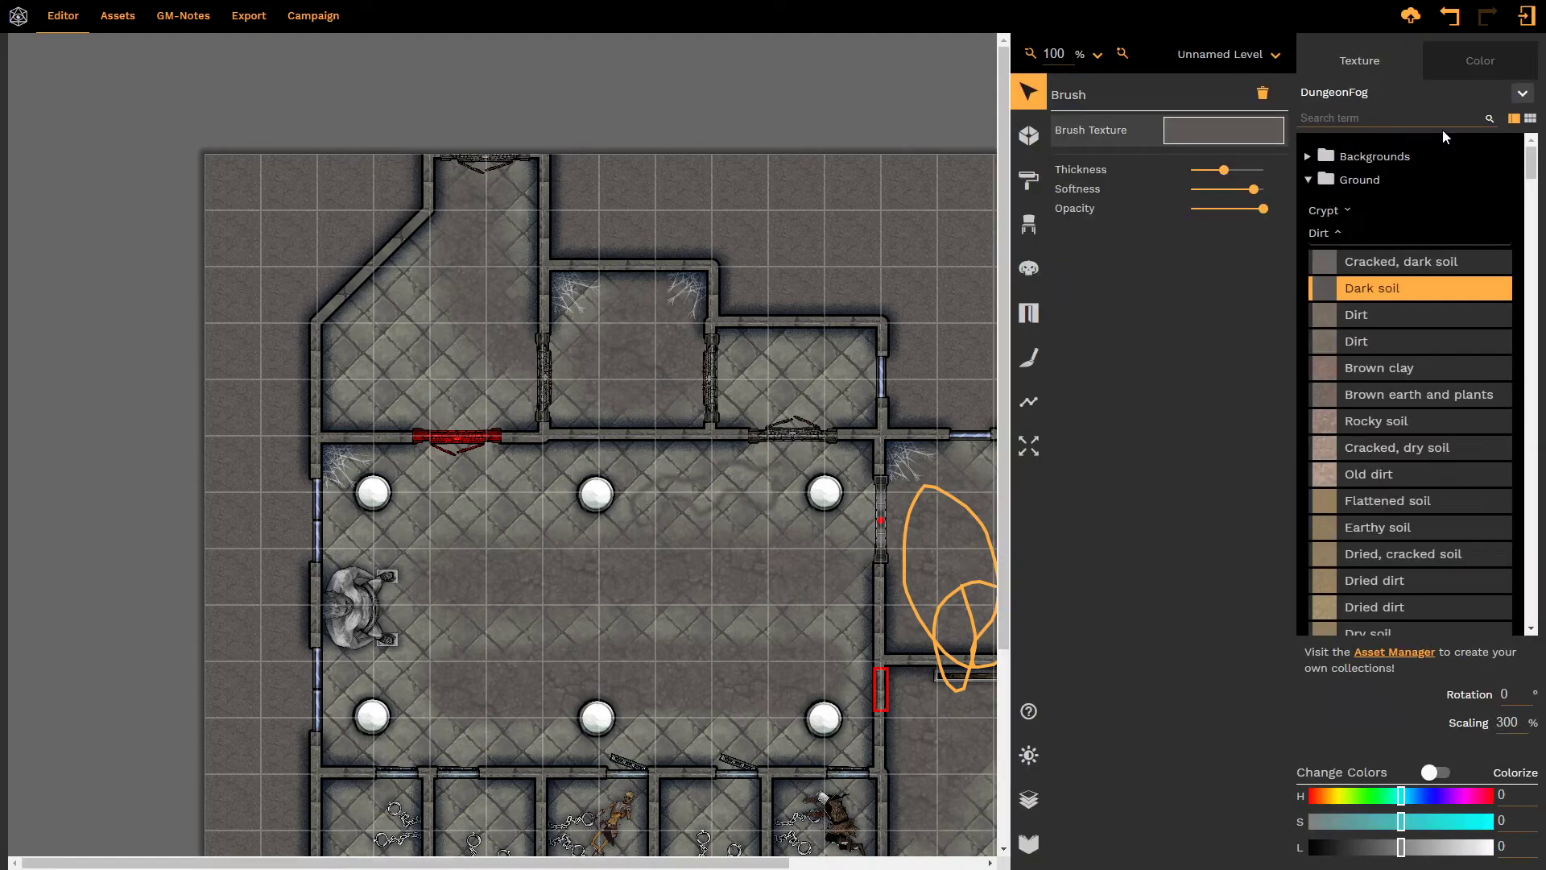
left_click(1396, 476)
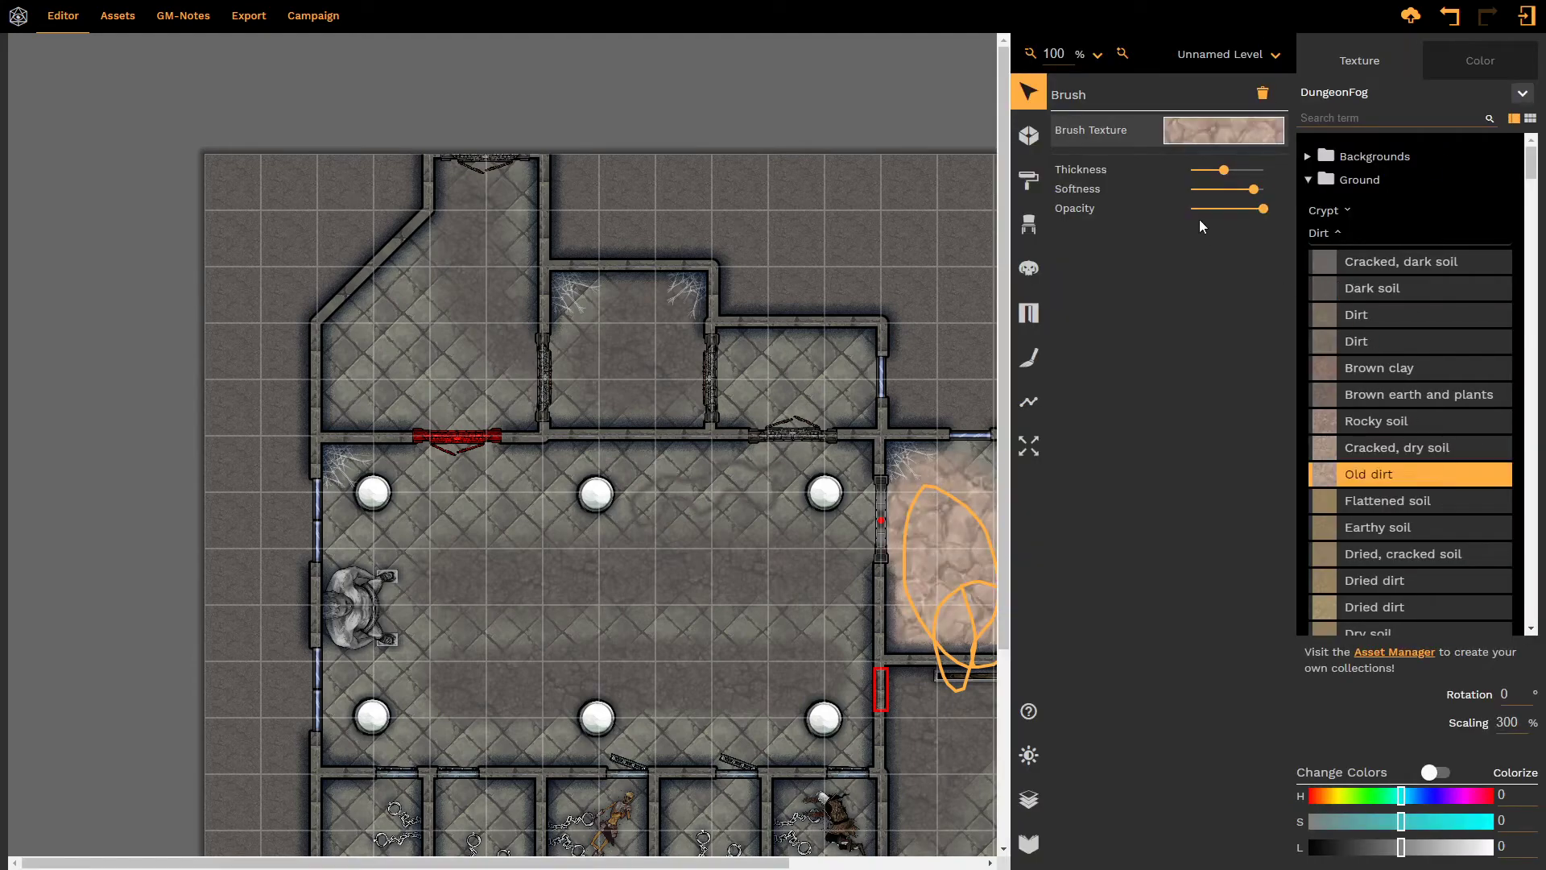
left_click(1216, 177)
left_click_drag(1457, 178, 1469, 217)
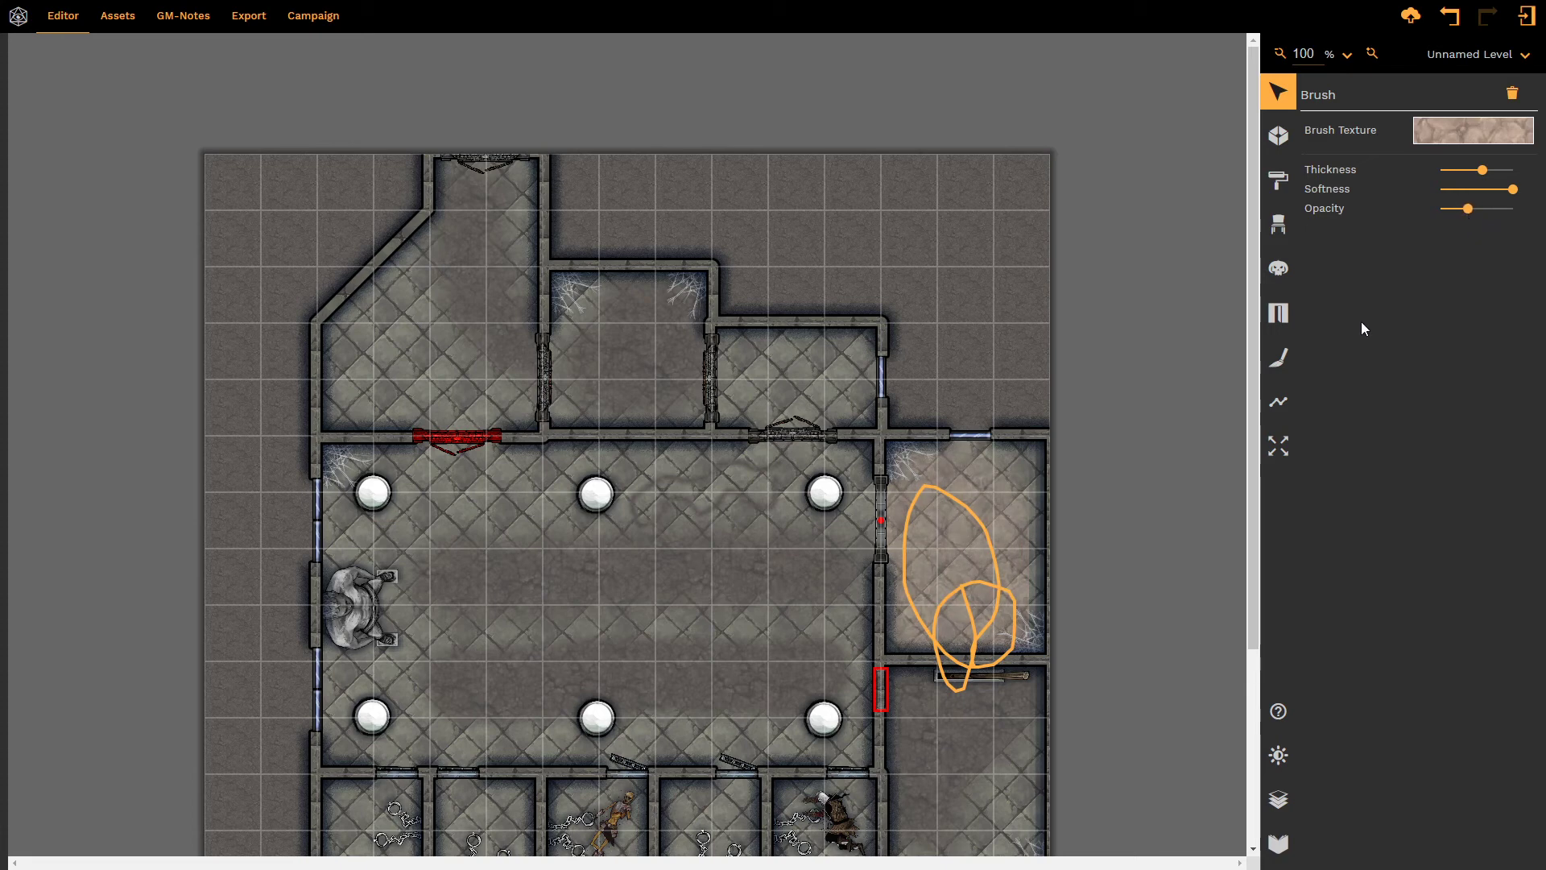
- Select the central hall's dirt stroke and drag it up just below the top wall
left_click(591, 579)
left_click(604, 576)
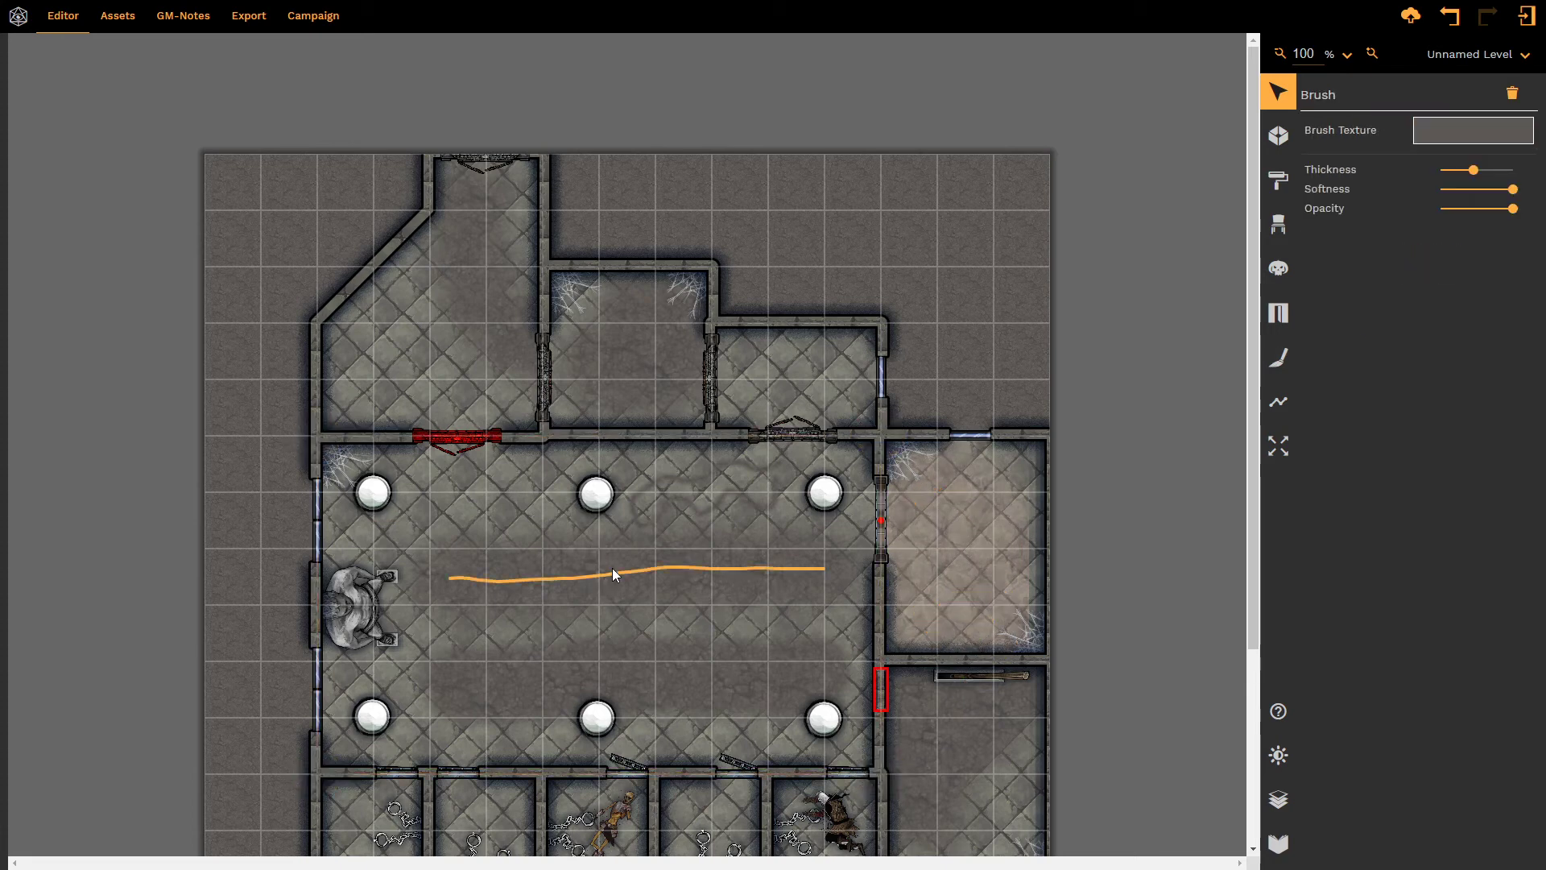
mouse_move(616, 573)
left_mouse_down()
mouse_move(622, 485)
mouse_move(618, 572)
mouse_move(590, 572)
mouse_move(597, 552)
mouse_move(612, 591)
mouse_move(598, 462)
left_mouse_up()
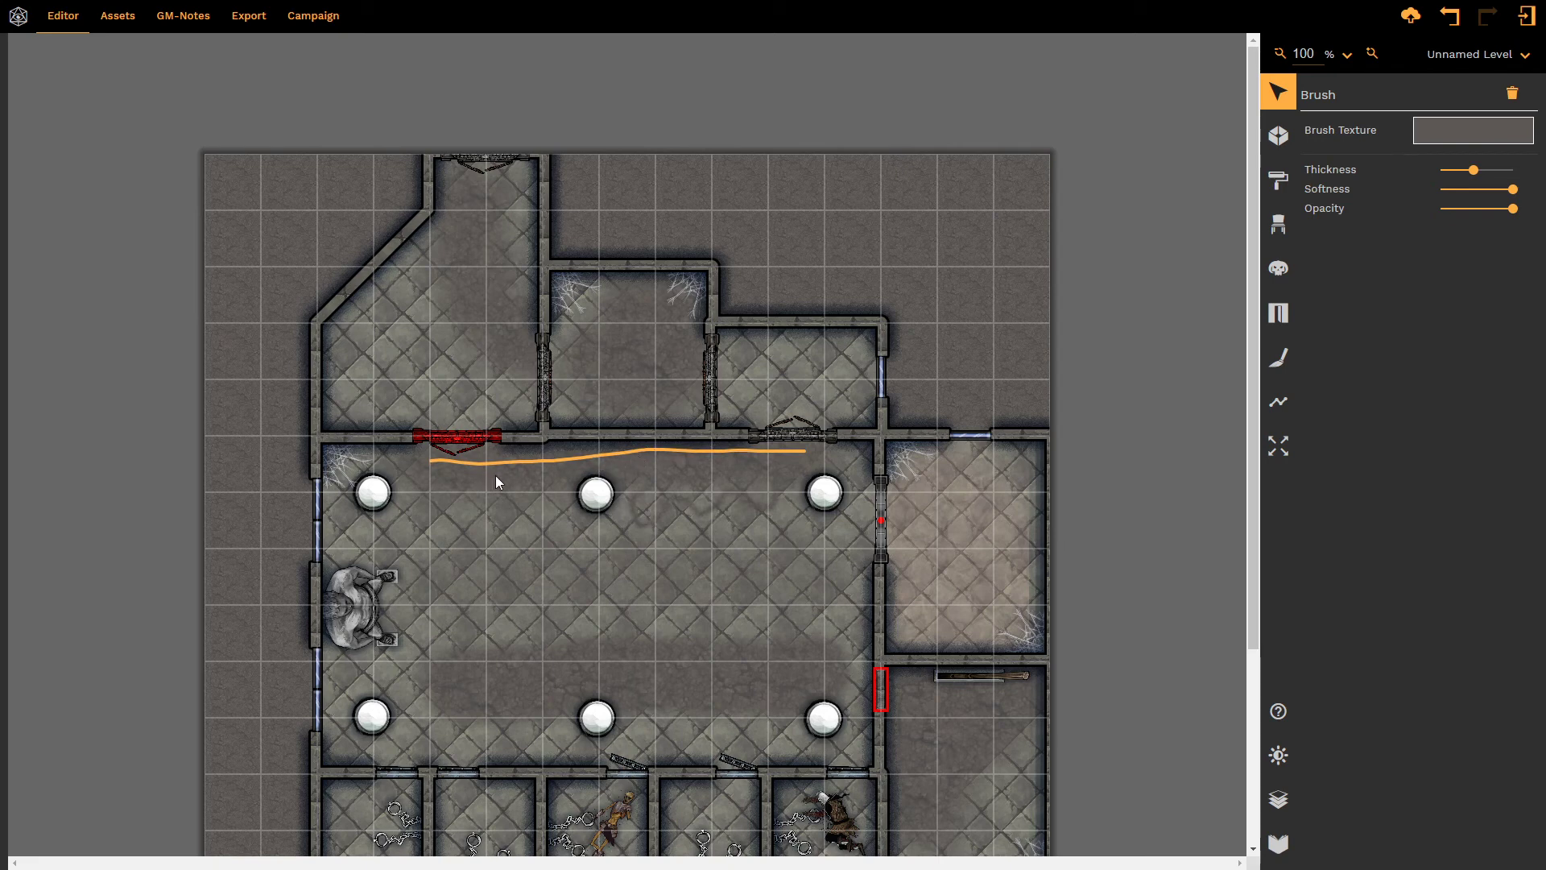
- Drag the selected dirt stroke down through the bottom cells, then back up into the central hall between the pillar rows
scroll(496, 480, "down", 2)
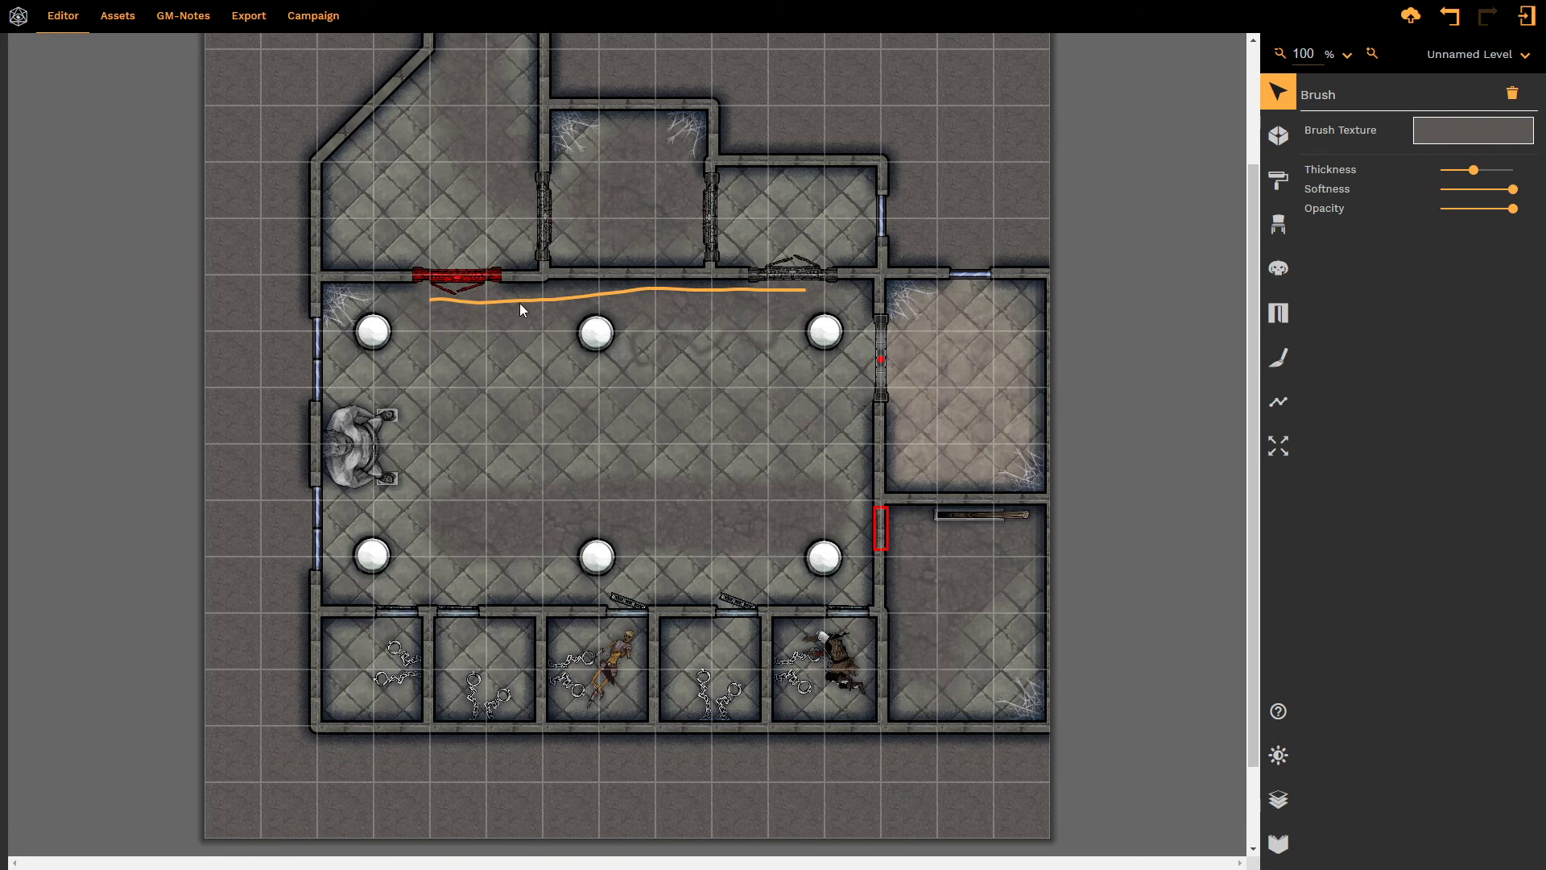
left_click_drag(519, 303, 485, 665)
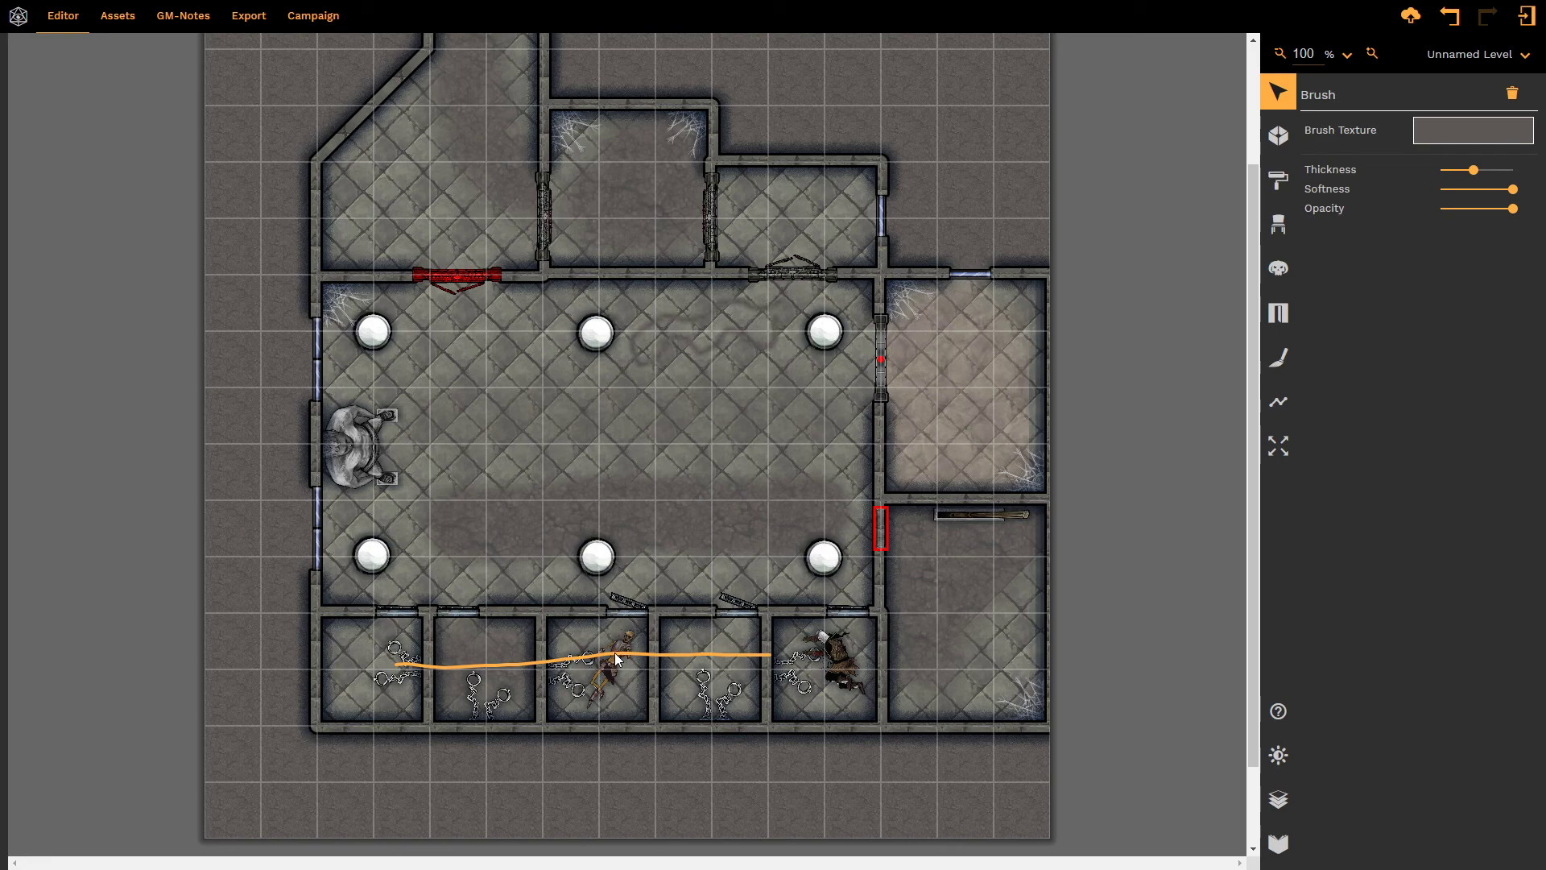
left_click_drag(613, 653, 615, 664)
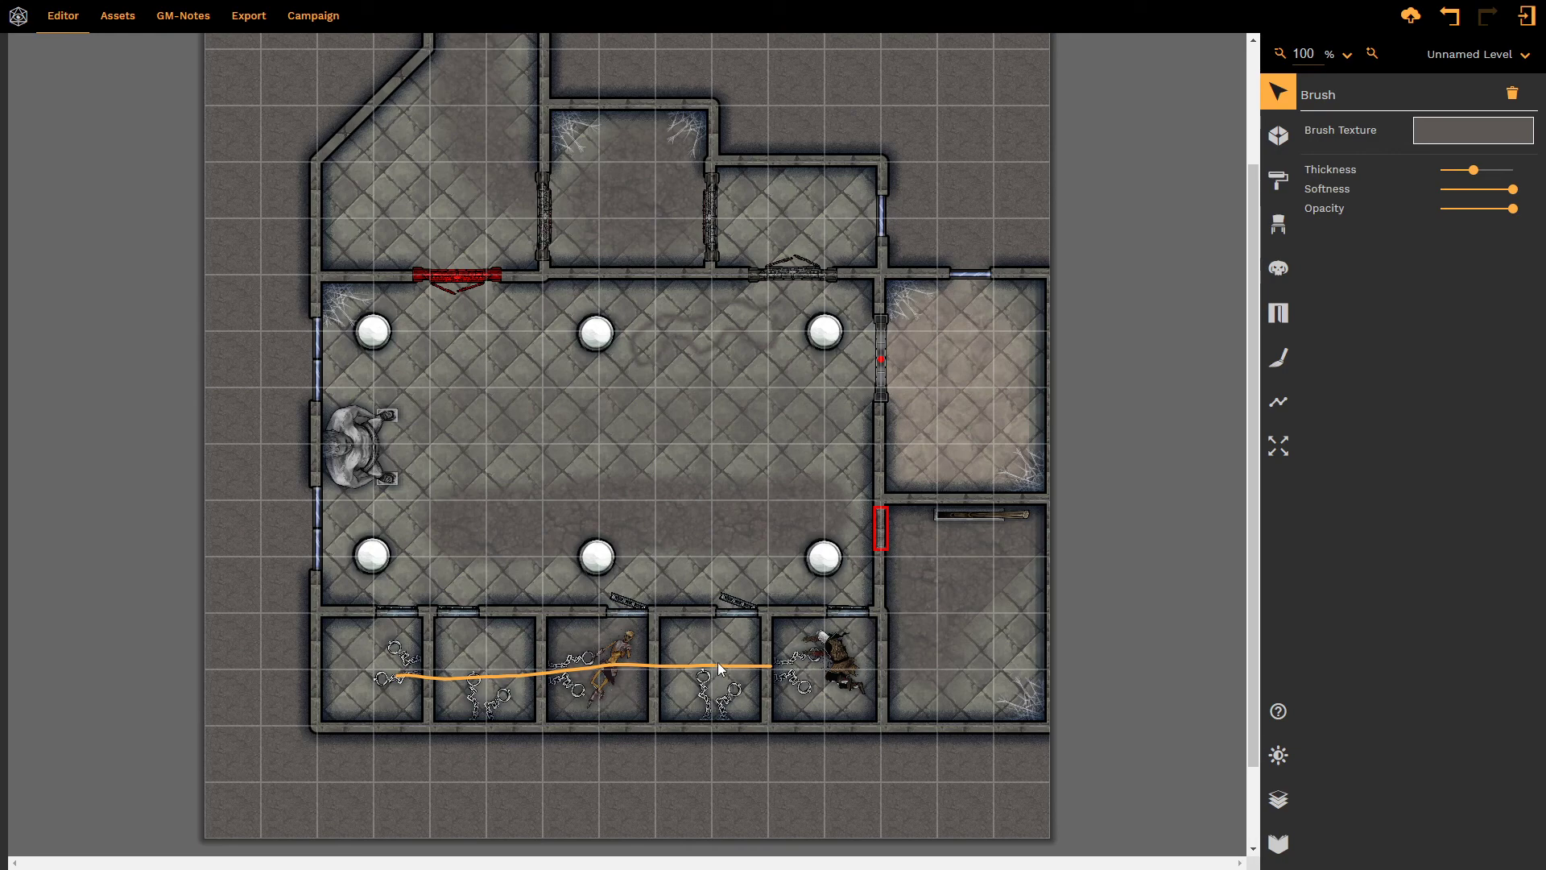
left_click_drag(717, 666, 719, 670)
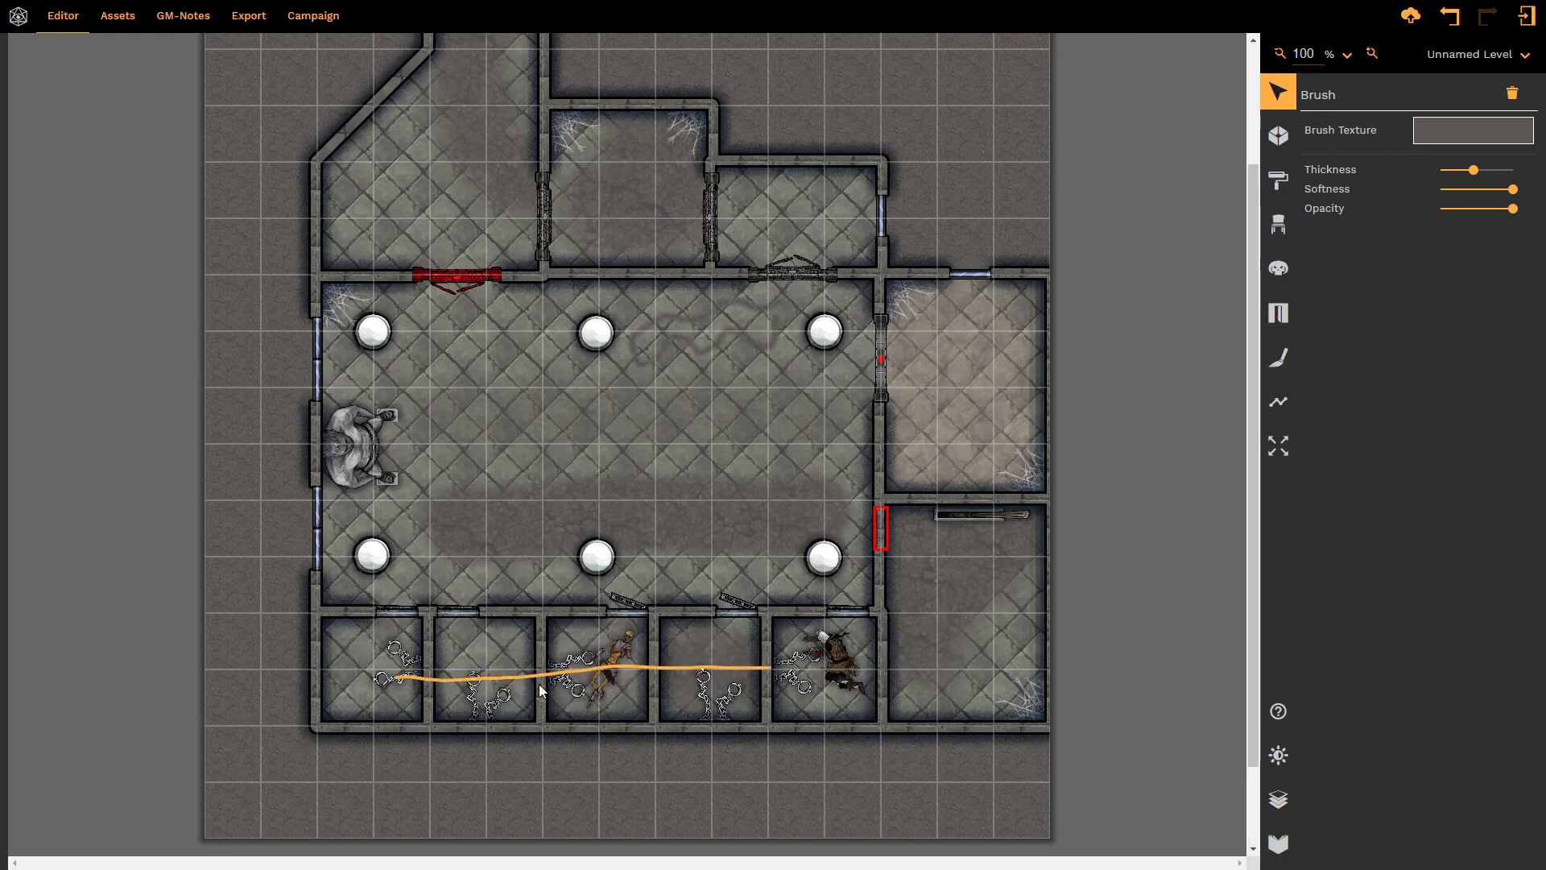
mouse_move(472, 678)
left_mouse_down()
mouse_move(490, 412)
mouse_move(435, 200)
mouse_move(814, 220)
mouse_move(786, 231)
mouse_move(809, 234)
mouse_move(473, 214)
mouse_move(514, 397)
left_mouse_up()
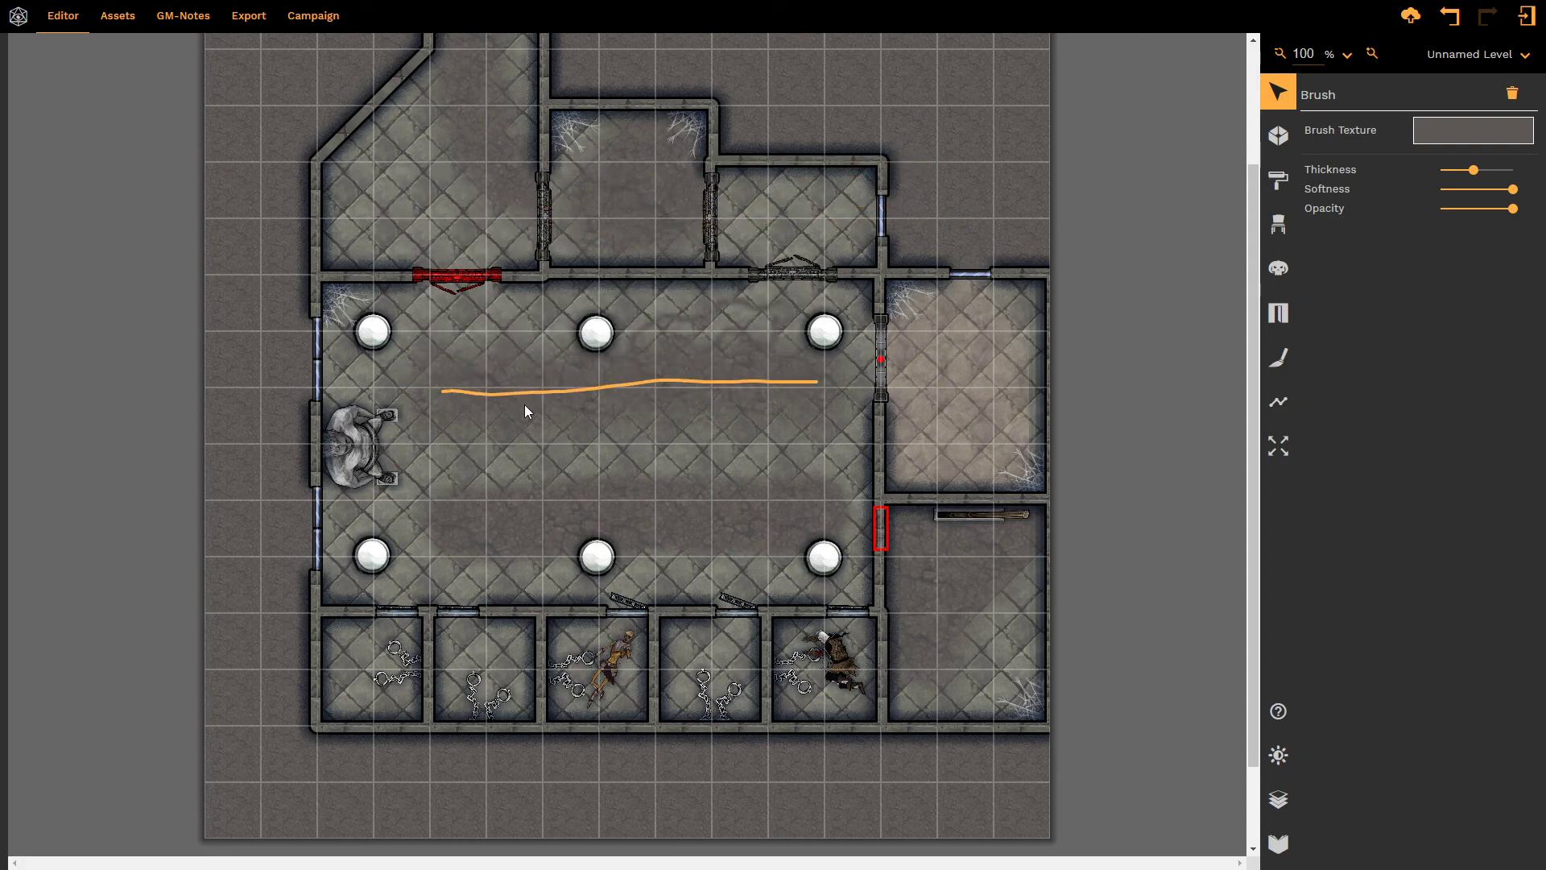